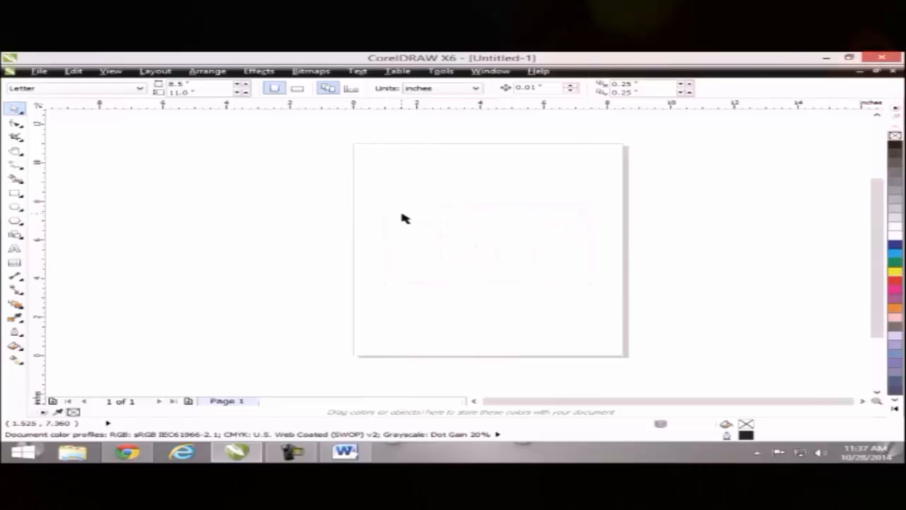
- Activate the Text tool with F8, keeping Arial 12 pt as the text default
{"action": "key", "text": "F8"}
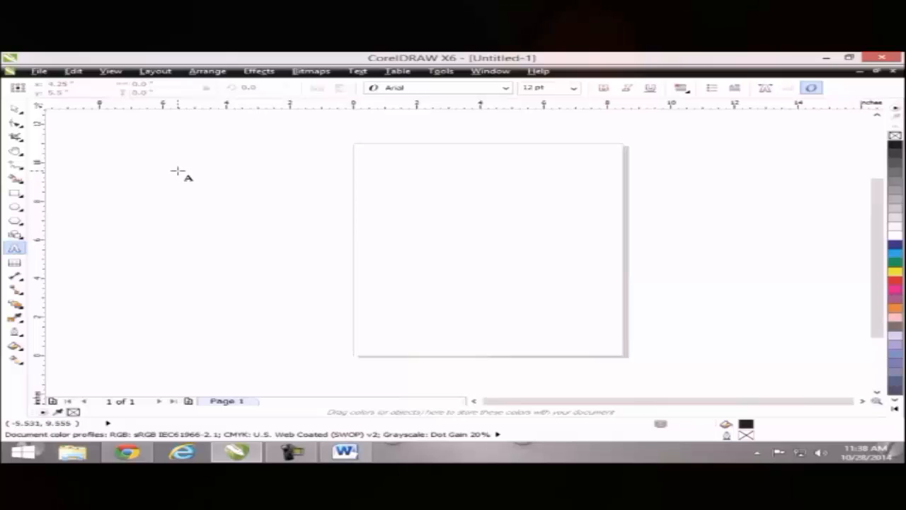
- Draw a paragraph frame across the page's left edge and type placeholder text in 72 pt Arial
{"action": "left_click_drag", "start_coordinate": [177, 170], "coordinate": [521, 288]}
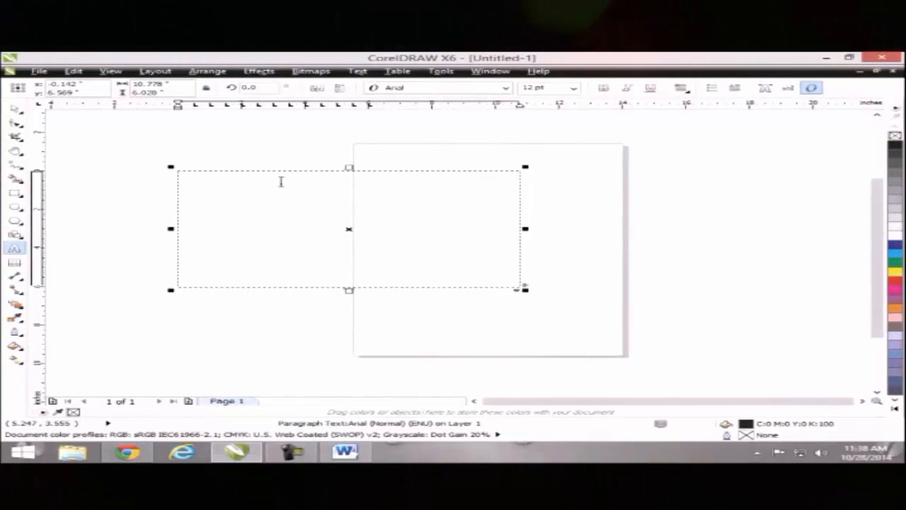
{"action": "left_click", "coordinate": [574, 88]}
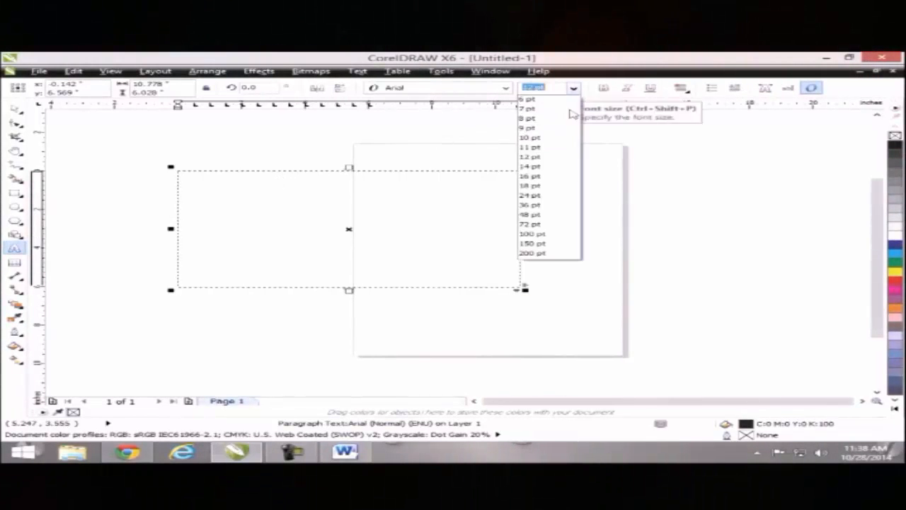
{"action": "left_click", "coordinate": [530, 223]}
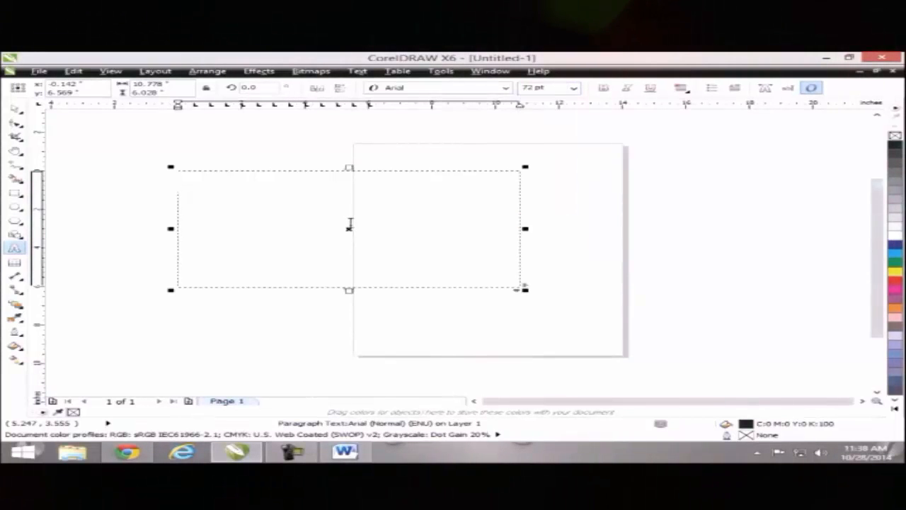
{"action": "type", "text": "vvkjsdkfjskdfj"}
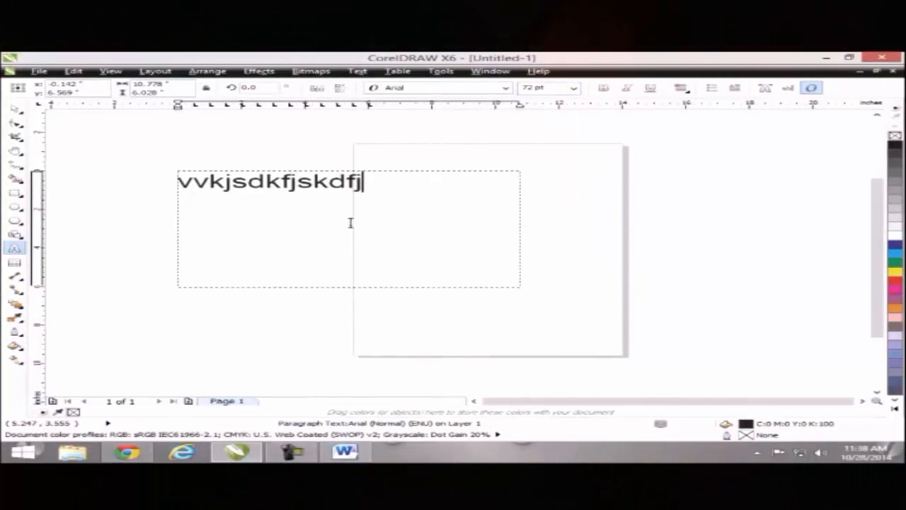
{"action": "type", "text": "jdjfdf dfdffd"}
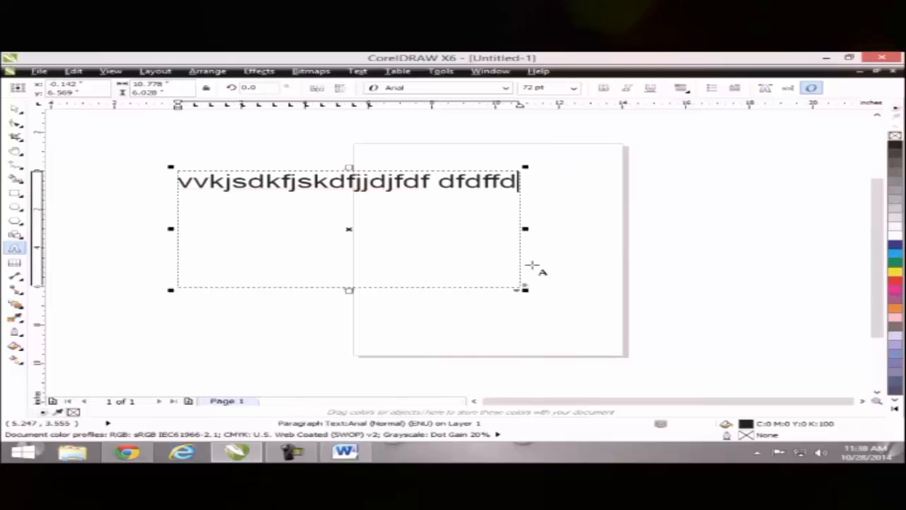
{"action": "type", "text": "dddddddddddddddddddddddddddddddddddddddddddddd"}
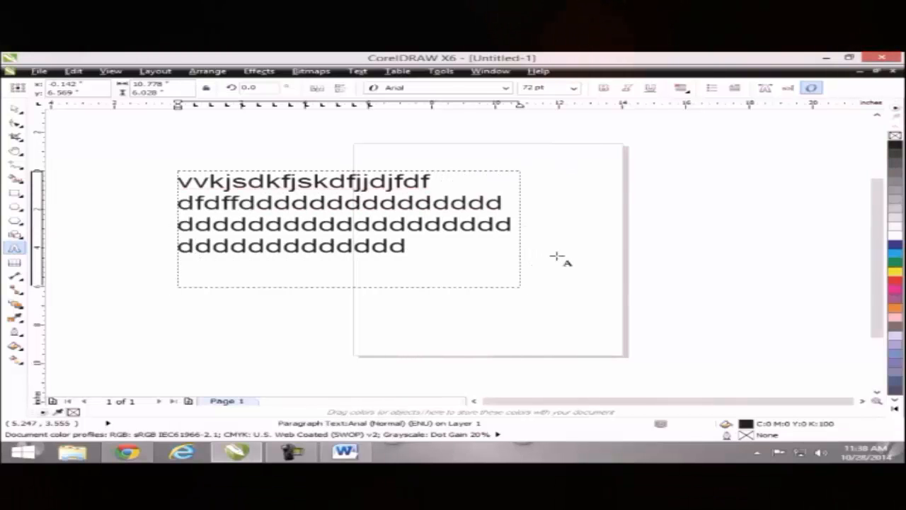
{"action": "type", "text": "ddddddddddddddddddddddddddd"}
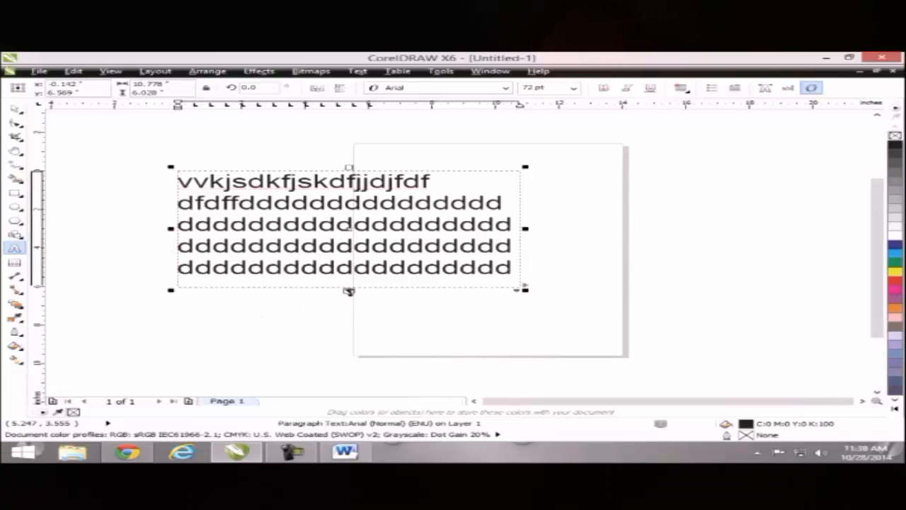
- Stretch the paragraph frame down to show all lines, move it right, and select it
{"action": "left_click_drag", "start_coordinate": [349, 290], "coordinate": [349, 346]}
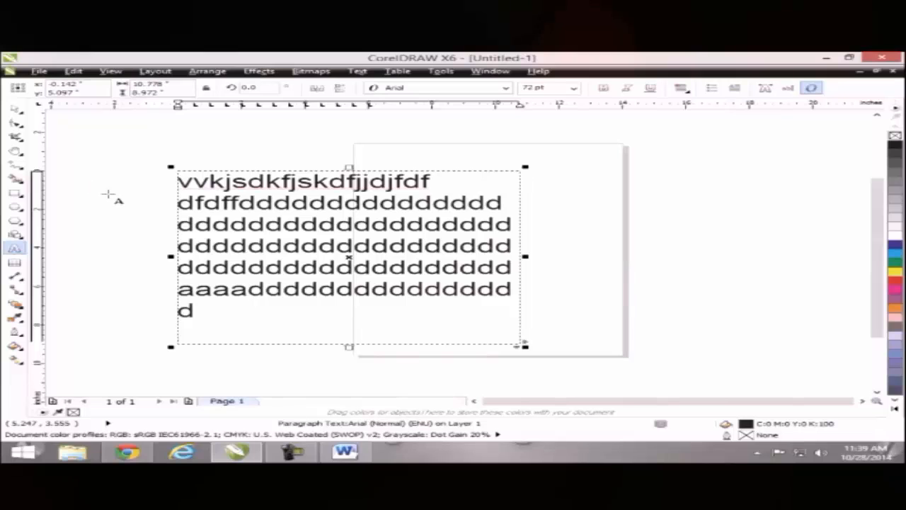
{"action": "left_click_drag", "start_coordinate": [348, 257], "coordinate": [439, 249]}
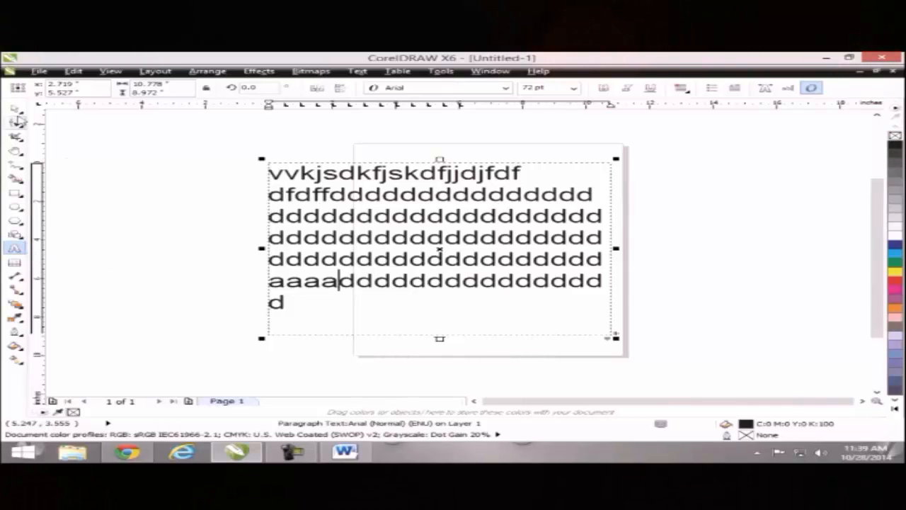
{"action": "left_click", "coordinate": [15, 111]}
{"action": "left_click", "coordinate": [287, 237]}
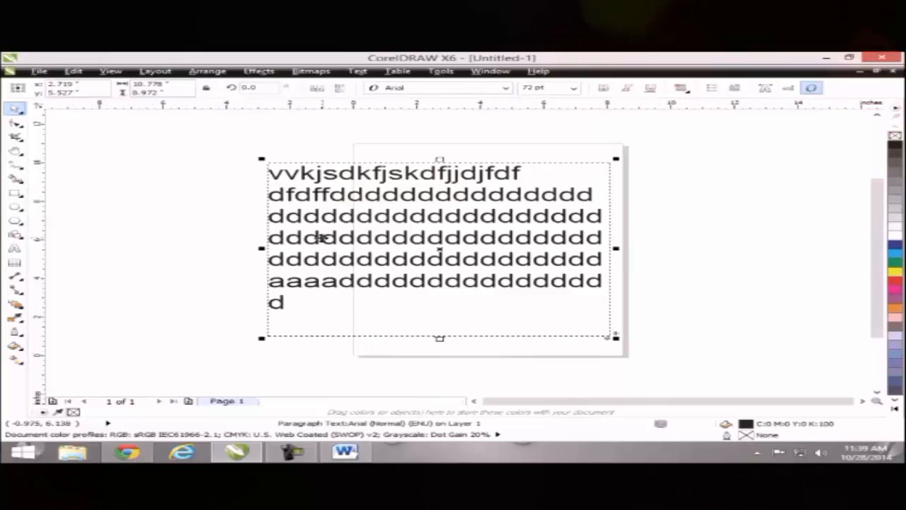
- Convert the paragraph text to artistic text, move it left and scale it to about 77 pt
{"action": "right_click", "coordinate": [345, 305]}
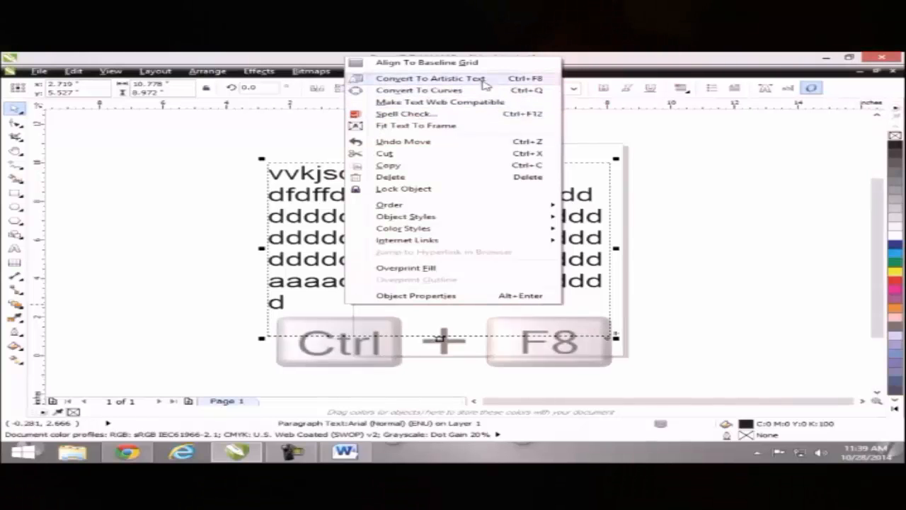
{"action": "left_click", "coordinate": [526, 84]}
{"action": "left_click", "coordinate": [263, 221]}
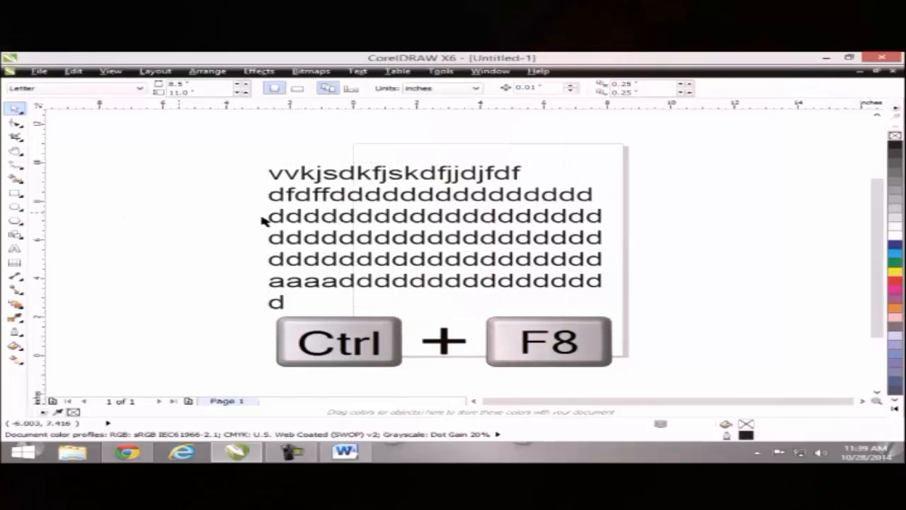
{"action": "left_click", "coordinate": [269, 187]}
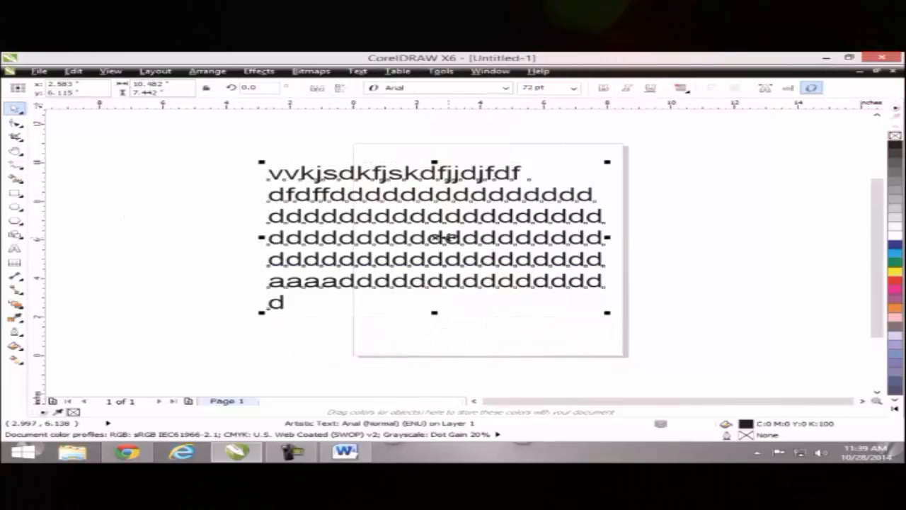
{"action": "left_click_drag", "start_coordinate": [440, 238], "coordinate": [350, 243]}
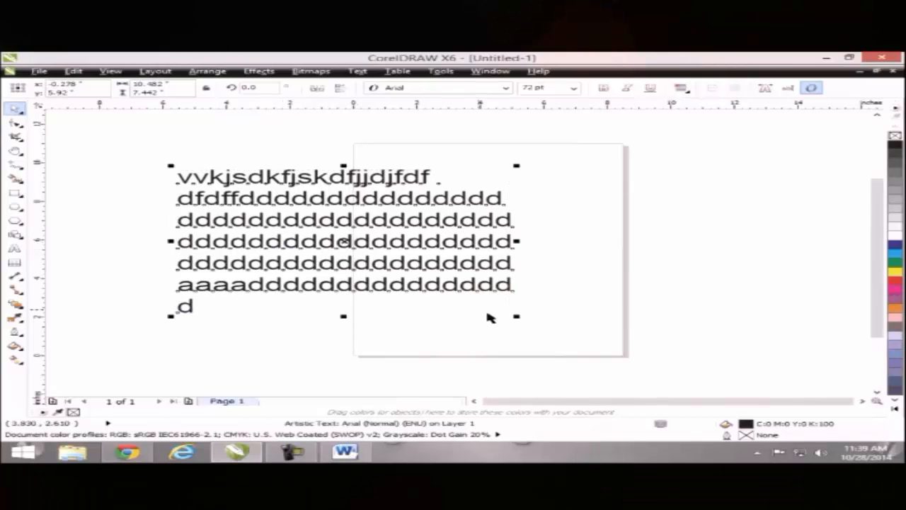
{"action": "left_click_drag", "start_coordinate": [518, 315], "coordinate": [571, 340]}
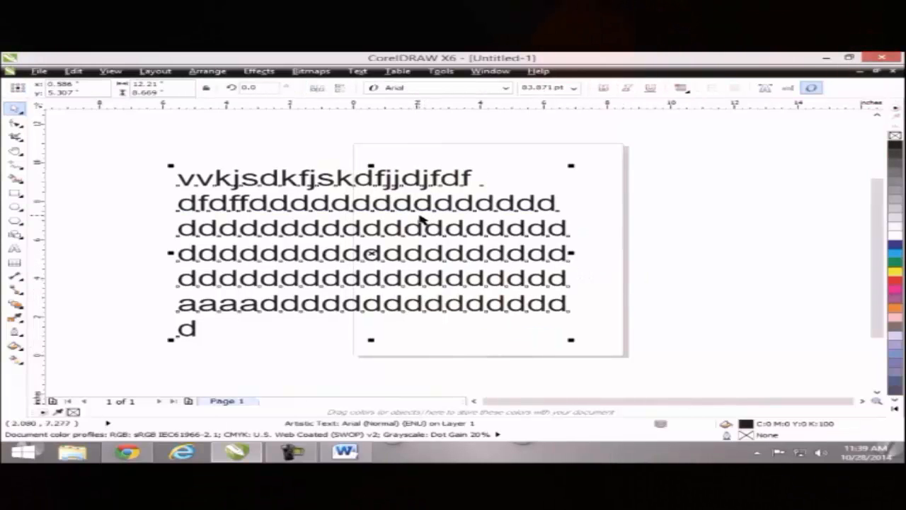
- Replace six characters of the third line with 'jkjkjkj', then delete the text object
{"action": "double_click", "coordinate": [386, 226]}
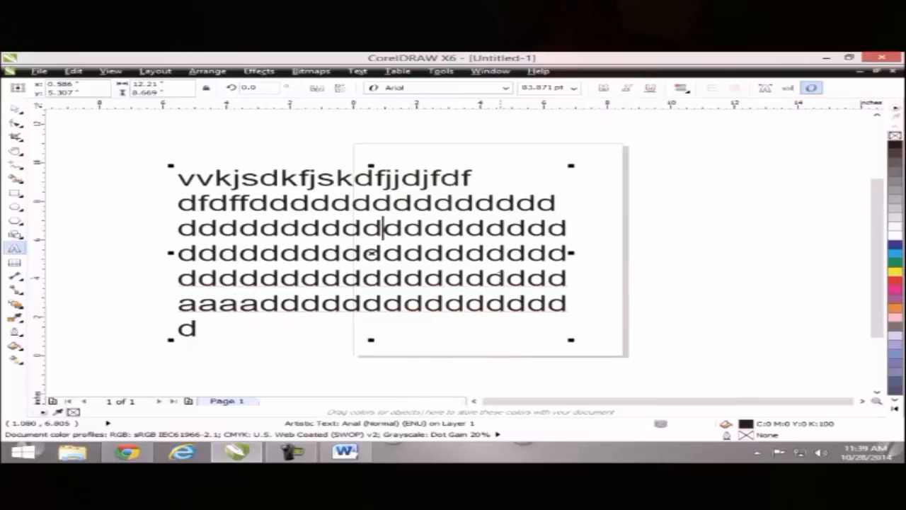
{"action": "key", "text": "BackSpace"}
{"action": "key", "text": "BackSpace"}
{"action": "key", "text": "BackSpace"}
{"action": "key", "text": "BackSpace"}
{"action": "key", "text": "BackSpace"}
{"action": "key", "text": "BackSpace"}
{"action": "type", "text": "jkjkjkj"}
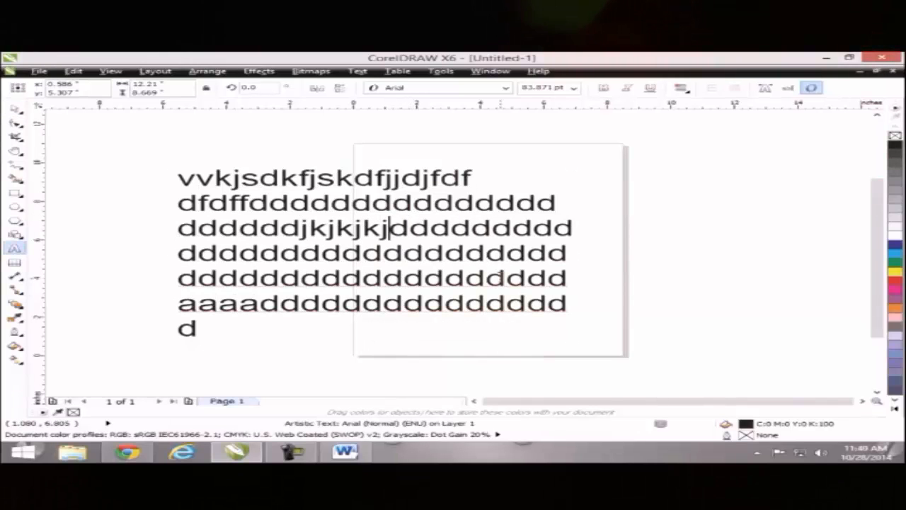
{"action": "left_click", "coordinate": [17, 109]}
{"action": "left_click", "coordinate": [199, 203]}
{"action": "left_click", "coordinate": [263, 258]}
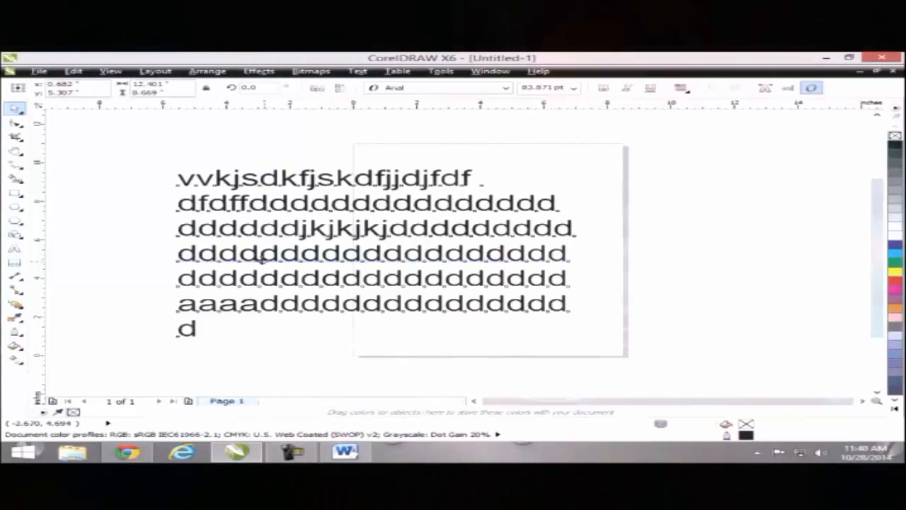
{"action": "key", "text": "Delete"}
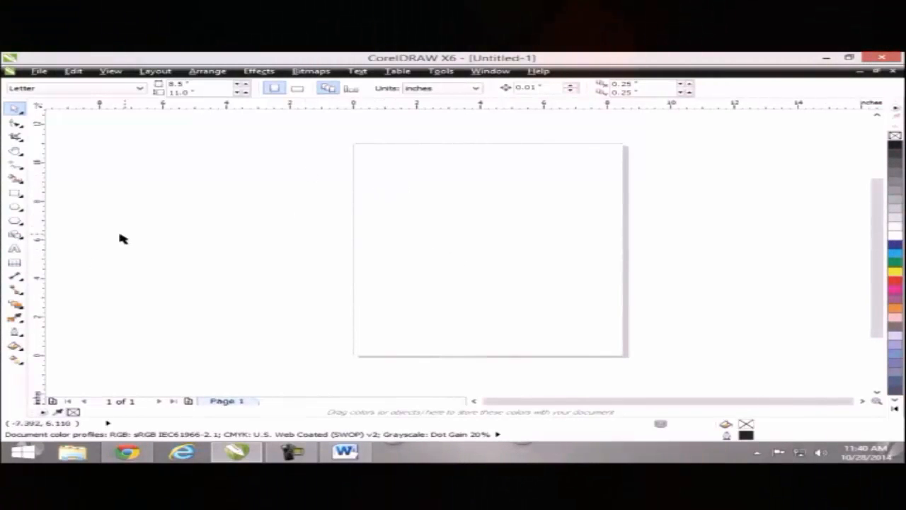
- Type a person's name as artistic text on the page and select it
{"action": "left_click", "coordinate": [15, 249]}
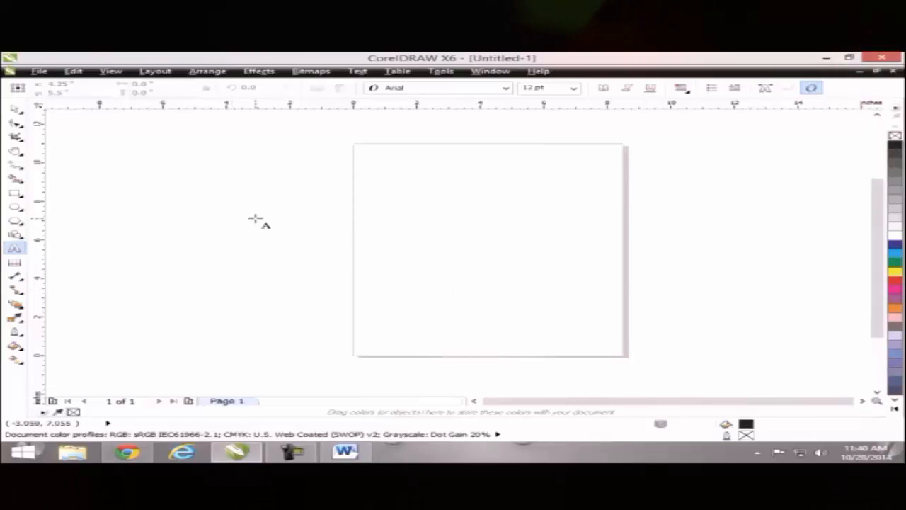
{"action": "left_click", "coordinate": [379, 194]}
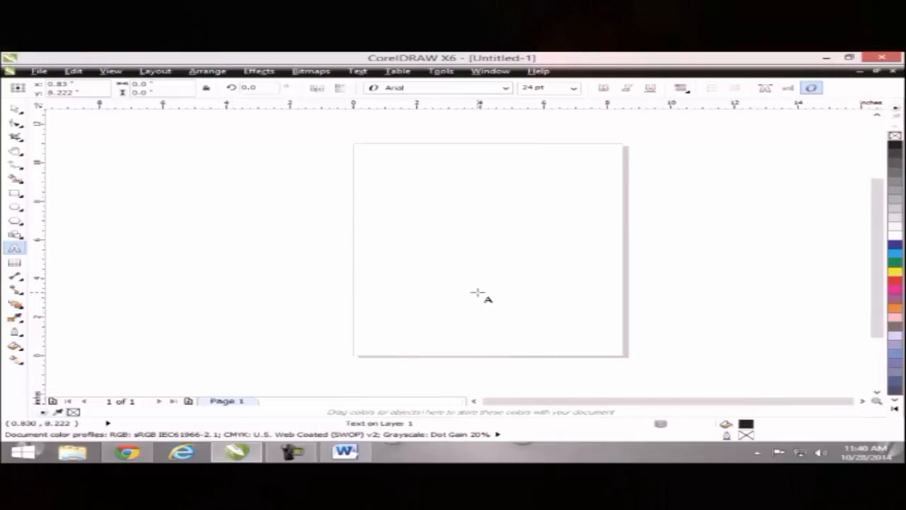
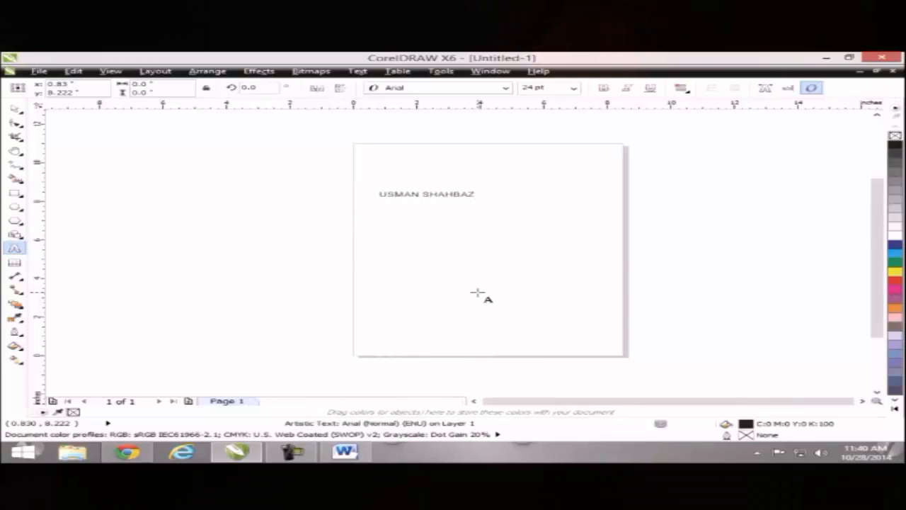
{"action": "key", "text": "ctrl+space"}
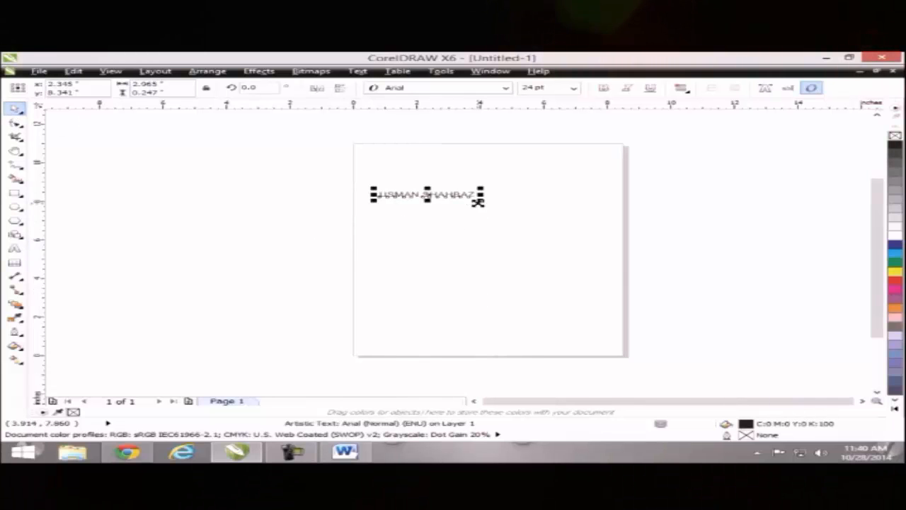
- Enlarge the name text to 76.656 pt and move it left off the page
{"action": "left_click_drag", "start_coordinate": [479, 200], "coordinate": [566, 255]}
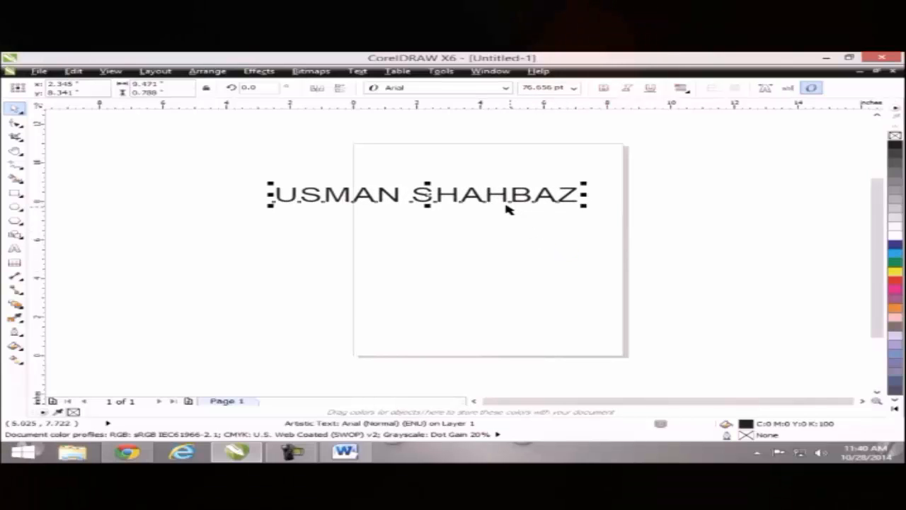
{"action": "left_click_drag", "start_coordinate": [418, 198], "coordinate": [450, 239]}
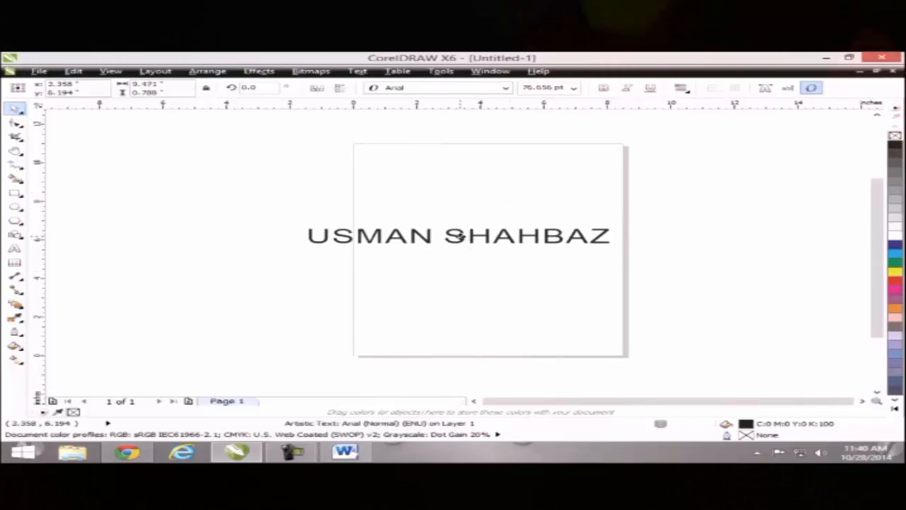
{"action": "left_click", "coordinate": [448, 270]}
{"action": "left_click", "coordinate": [459, 244]}
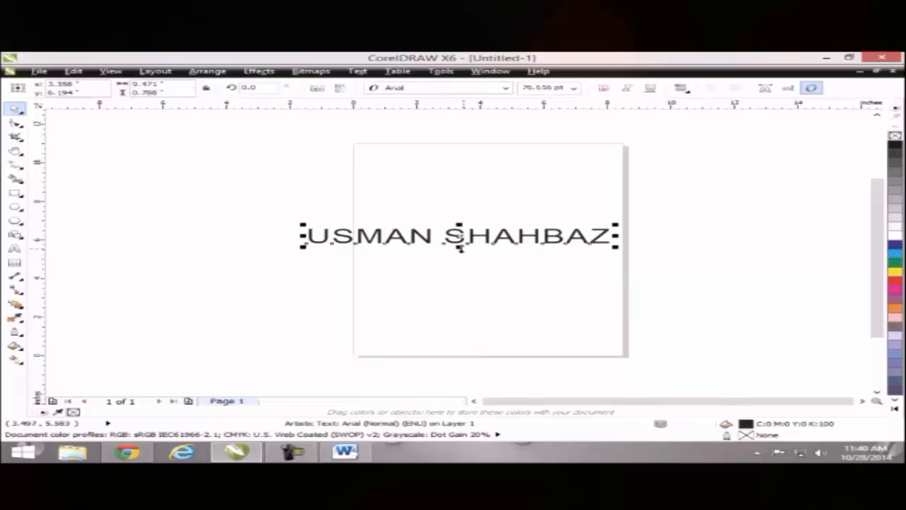
{"action": "left_click", "coordinate": [488, 230]}
{"action": "left_click", "coordinate": [465, 239]}
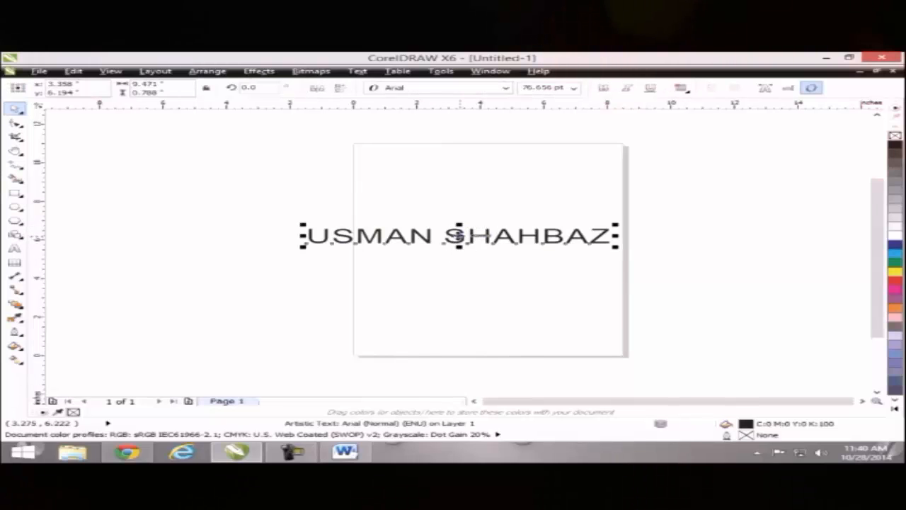
{"action": "left_click_drag", "start_coordinate": [459, 237], "coordinate": [490, 225]}
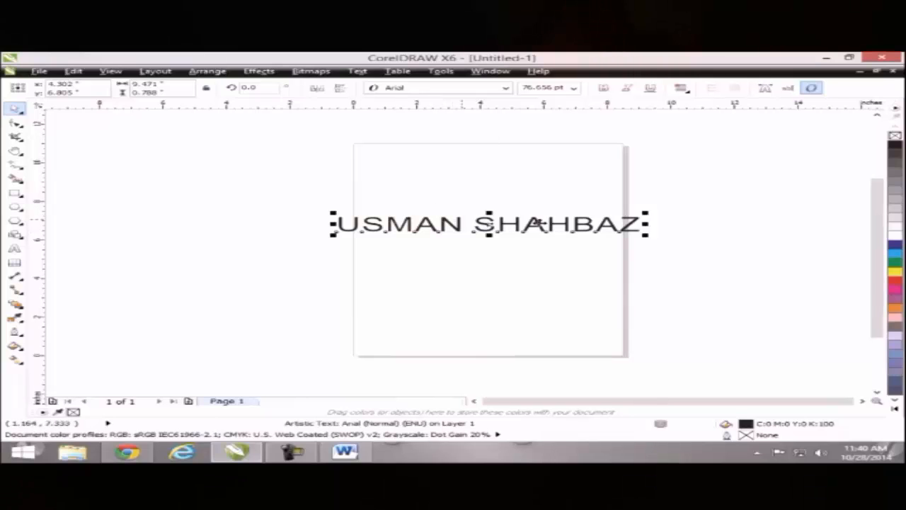
{"action": "left_click_drag", "start_coordinate": [502, 226], "coordinate": [221, 181]}
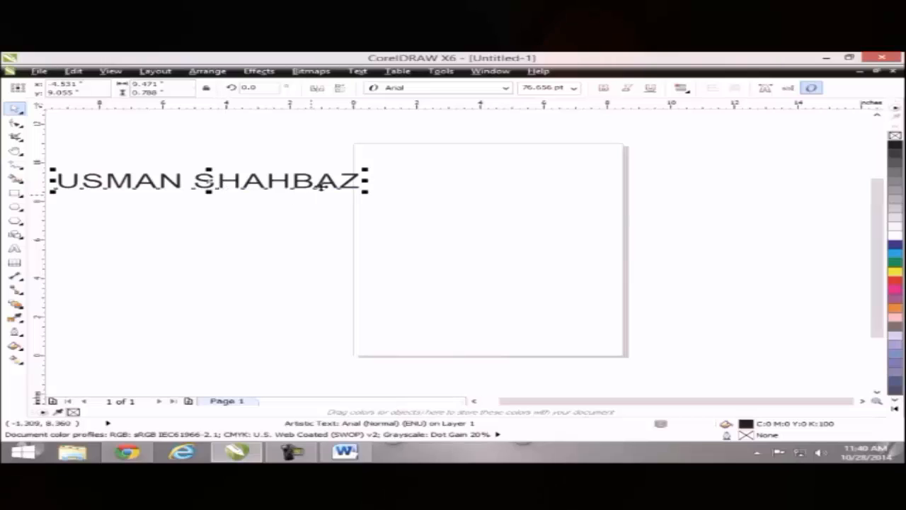
{"action": "left_click", "coordinate": [506, 87]}
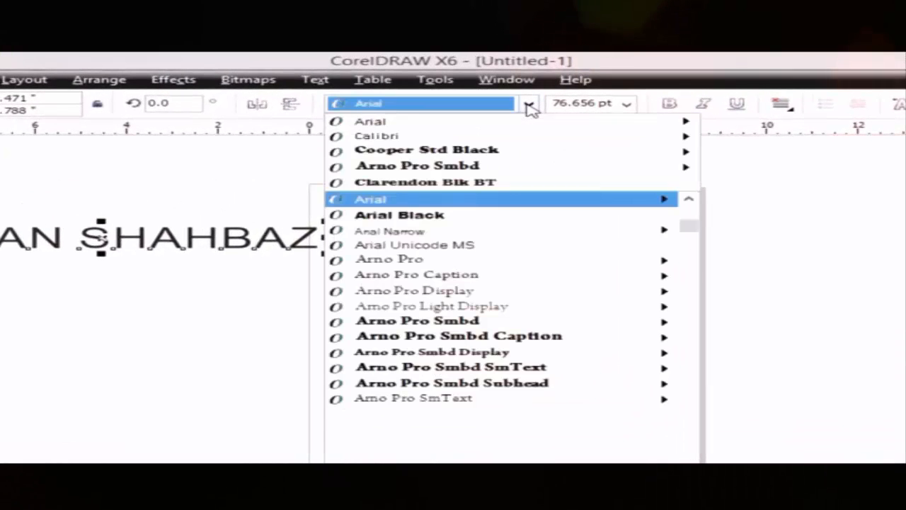
{"action": "mouse_move", "coordinate": [480, 156]}
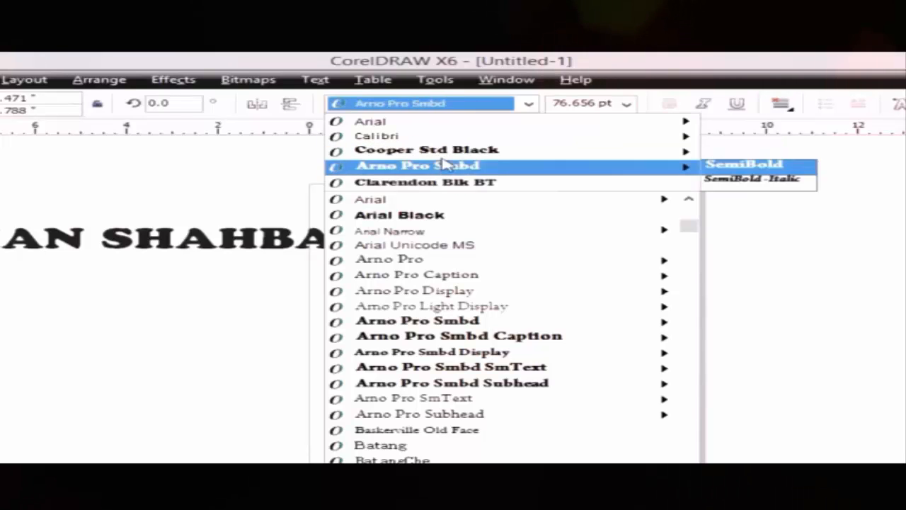
- Apply the Cooper Std Black font to the name text and shift it right and down
{"action": "mouse_move", "coordinate": [439, 172]}
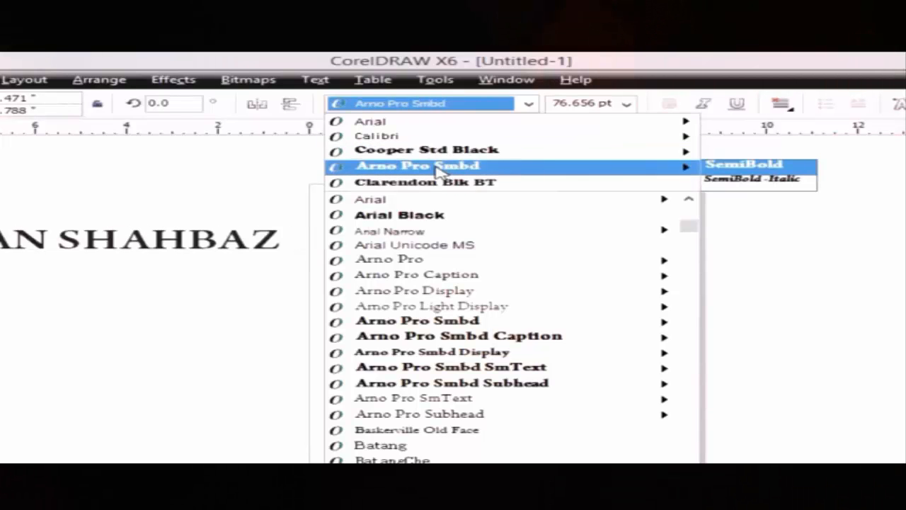
{"action": "mouse_move", "coordinate": [678, 235]}
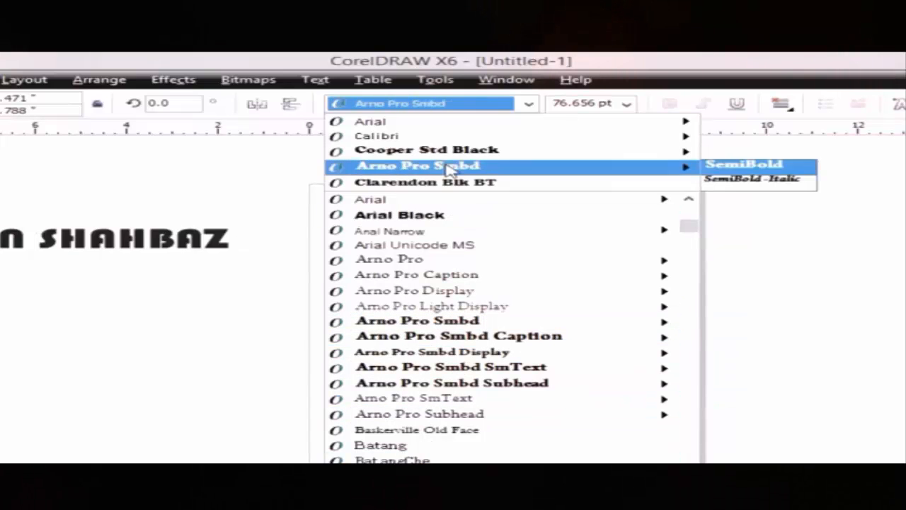
{"action": "left_click", "coordinate": [396, 149]}
{"action": "left_click", "coordinate": [215, 262]}
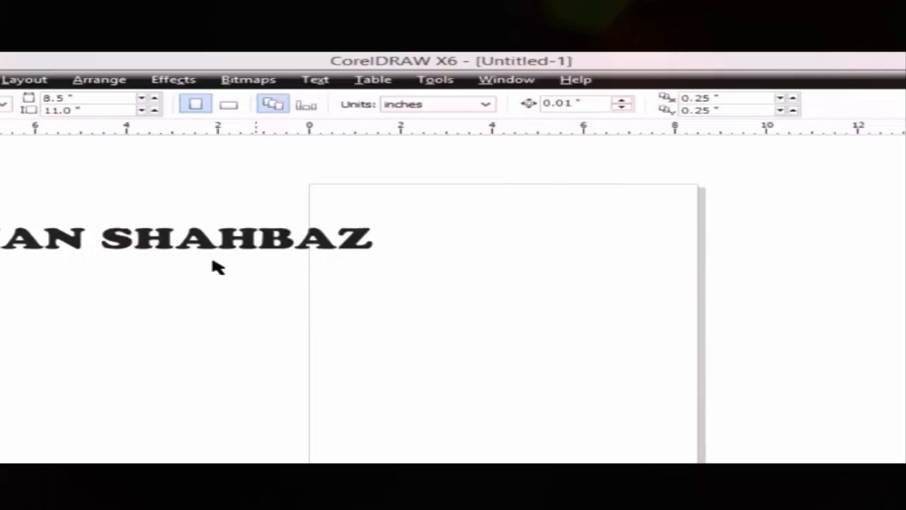
{"action": "left_click_drag", "start_coordinate": [178, 245], "coordinate": [232, 253]}
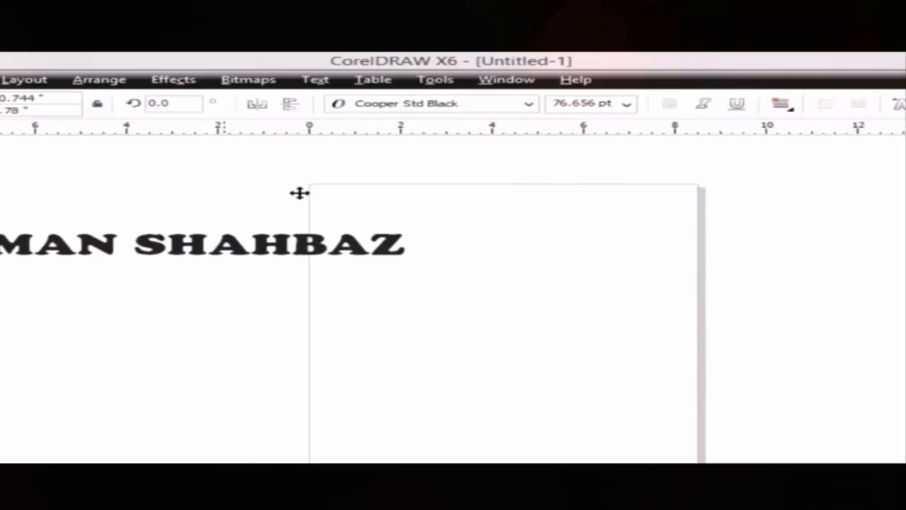
- Switch the name text to Arial and resize it to 65.447 pt
{"action": "left_click", "coordinate": [529, 105]}
{"action": "left_click", "coordinate": [453, 144]}
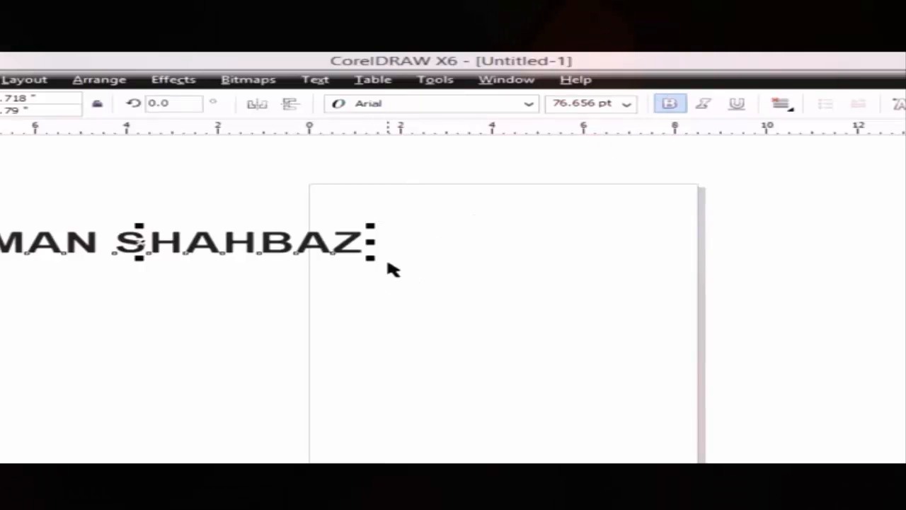
{"action": "mouse_move", "coordinate": [215, 246]}
{"action": "left_mouse_down"}
{"action": "mouse_move", "coordinate": [349, 259]}
{"action": "mouse_move", "coordinate": [202, 247]}
{"action": "left_mouse_up"}
{"action": "left_click_drag", "start_coordinate": [358, 260], "coordinate": [294, 286]}
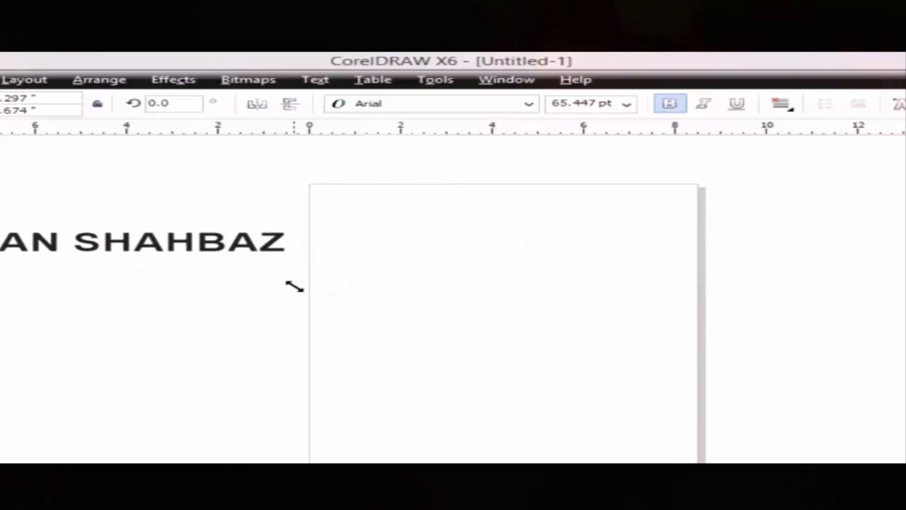
{"action": "left_click", "coordinate": [626, 104]}
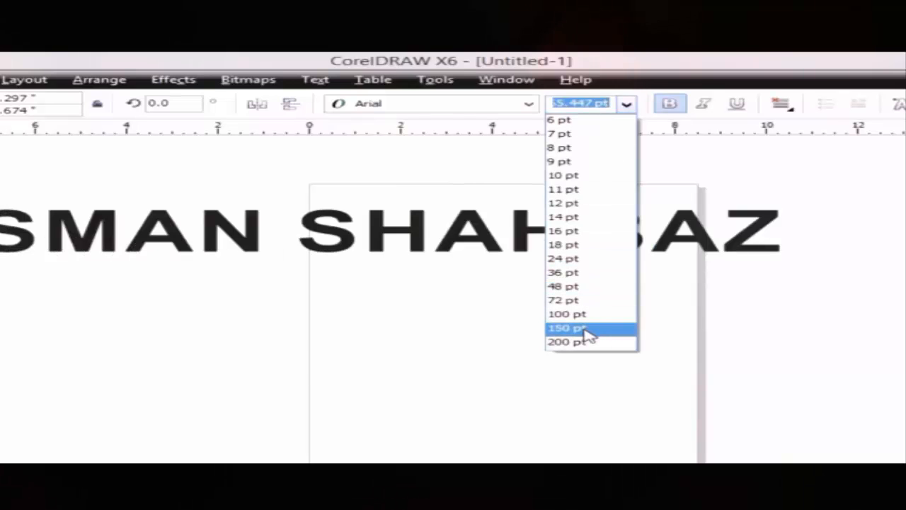
- Try 150 pt then 24 pt sizes, then scale the name text to about 69.145 pt
{"action": "left_click", "coordinate": [584, 330]}
{"action": "left_click", "coordinate": [624, 105]}
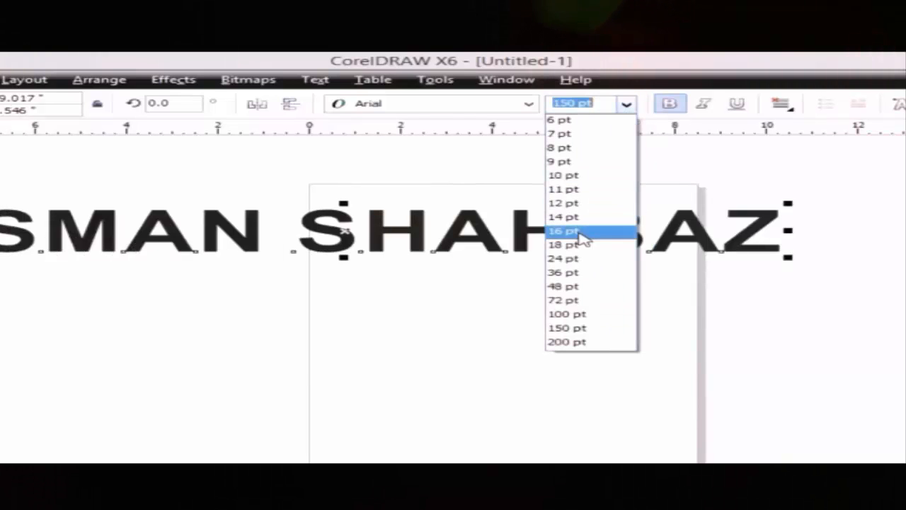
{"action": "left_click", "coordinate": [587, 258]}
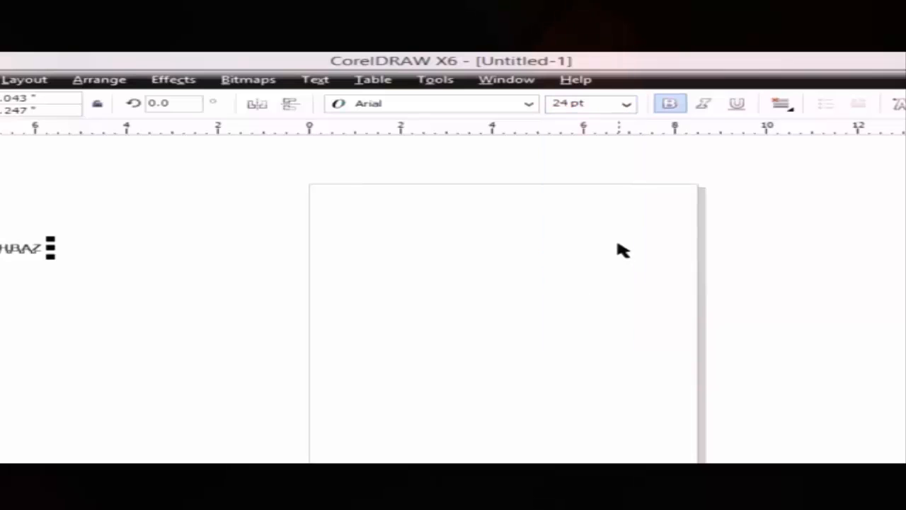
{"action": "left_click_drag", "start_coordinate": [51, 260], "coordinate": [315, 353]}
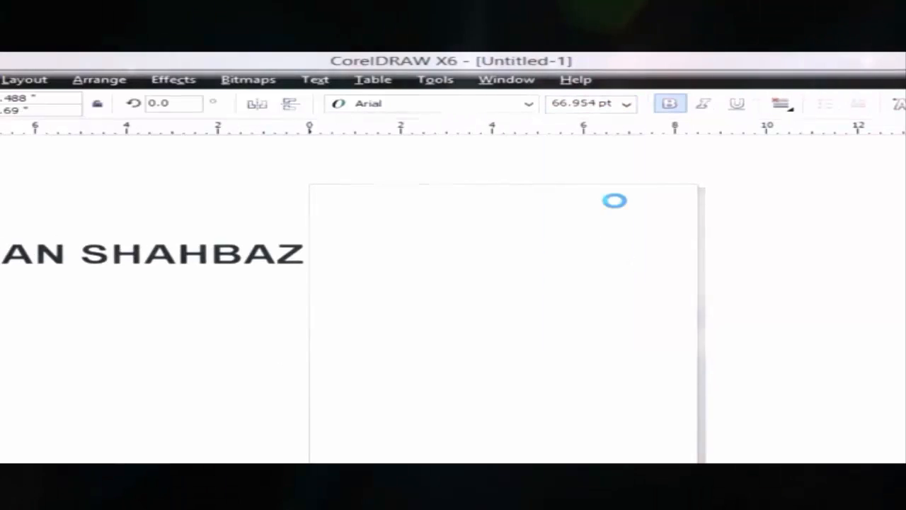
- Toggle bold off, move the name text onto the page, and reapply bold
{"action": "left_click", "coordinate": [670, 113]}
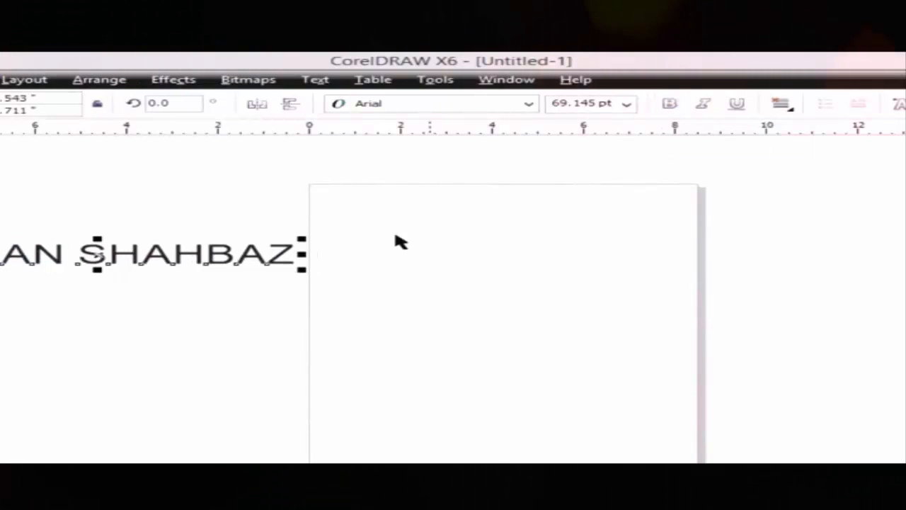
{"action": "left_click_drag", "start_coordinate": [106, 273], "coordinate": [343, 286]}
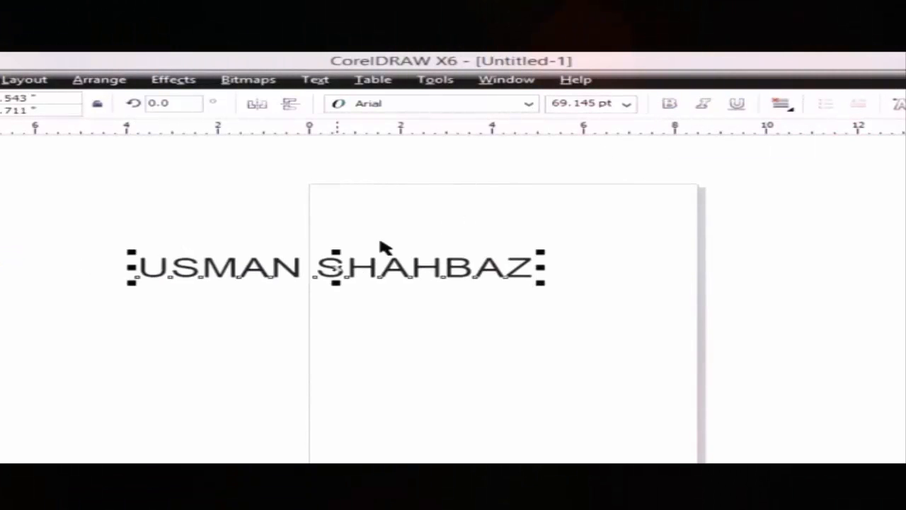
{"action": "left_click", "coordinate": [669, 106]}
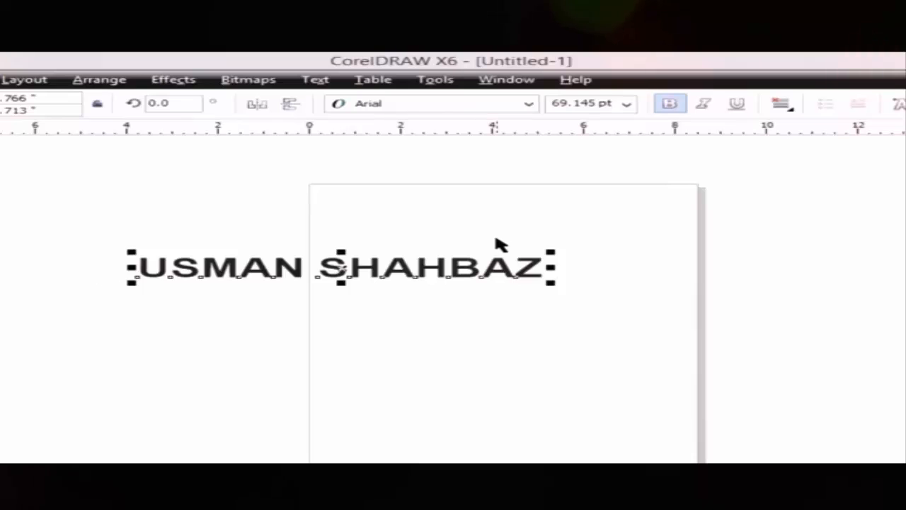
- Try italic and underline on the name text, then remove both
{"action": "left_click", "coordinate": [703, 103]}
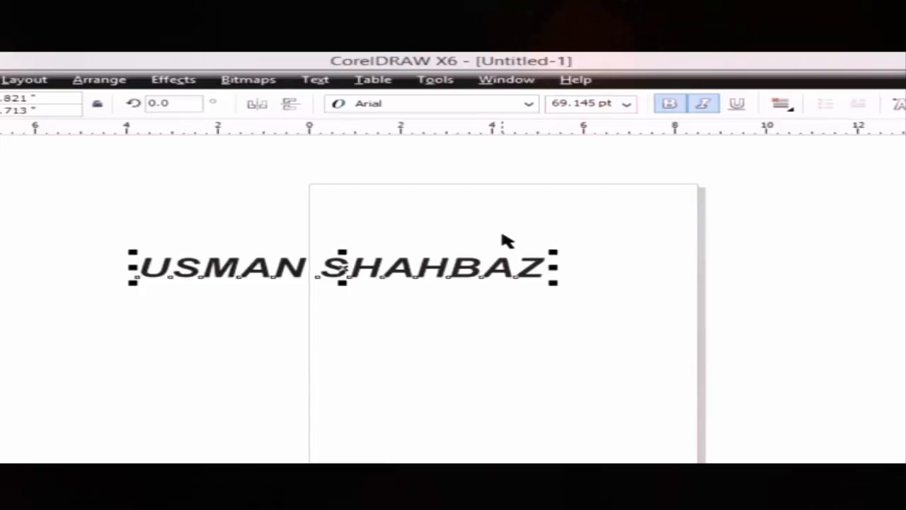
{"action": "left_click", "coordinate": [708, 104]}
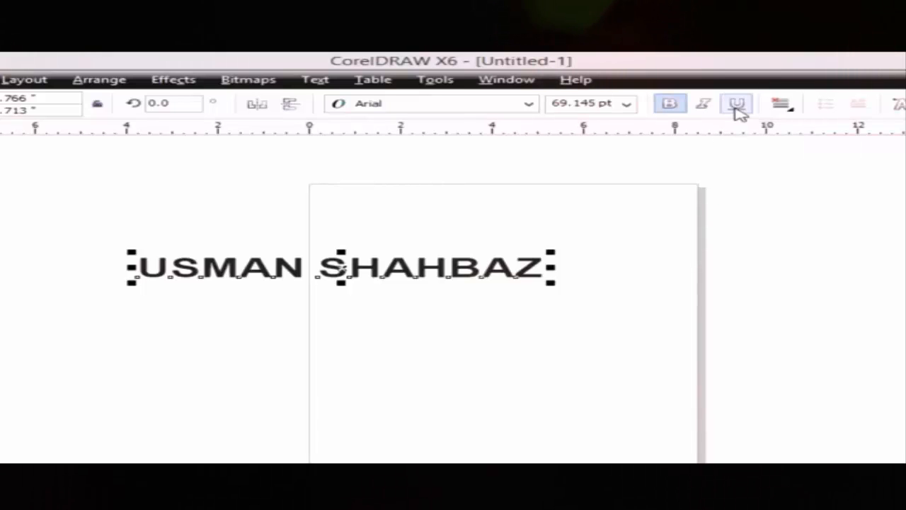
{"action": "left_click", "coordinate": [736, 104]}
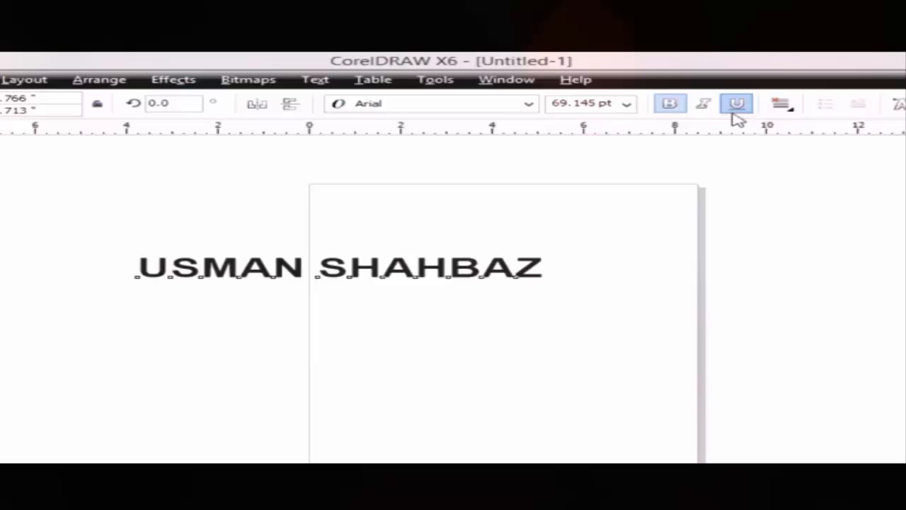
{"action": "left_click", "coordinate": [285, 310]}
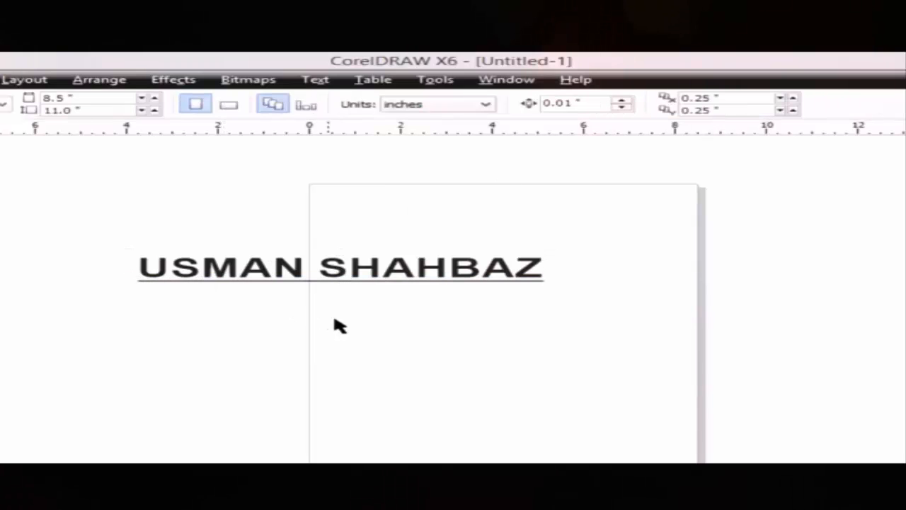
{"action": "left_click", "coordinate": [375, 271]}
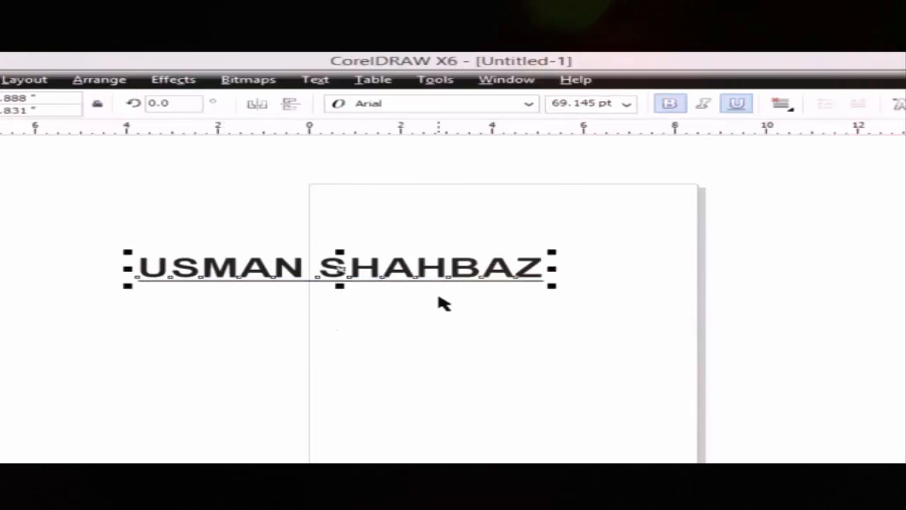
{"action": "left_click", "coordinate": [736, 103]}
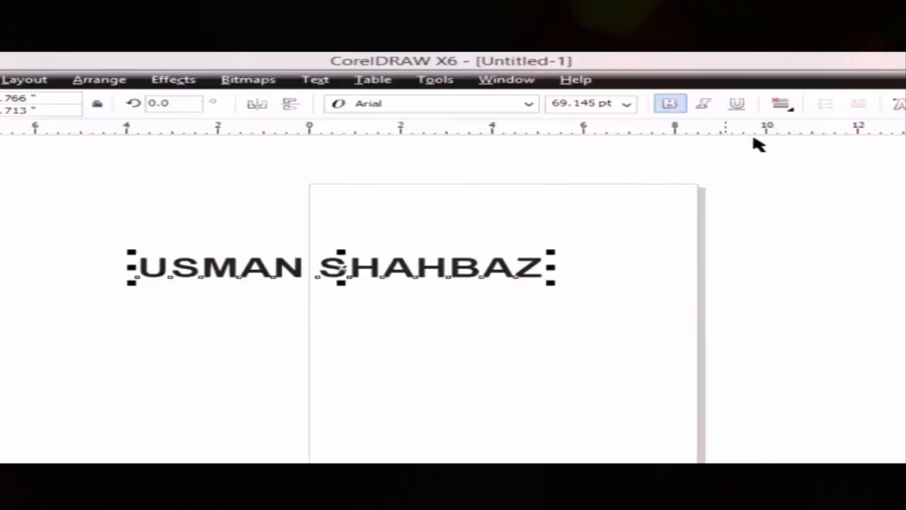
- Cycle the name text through left, center and right alignment, ending right-aligned, and reposition it left
{"action": "left_click", "coordinate": [785, 106]}
{"action": "left_click", "coordinate": [795, 146]}
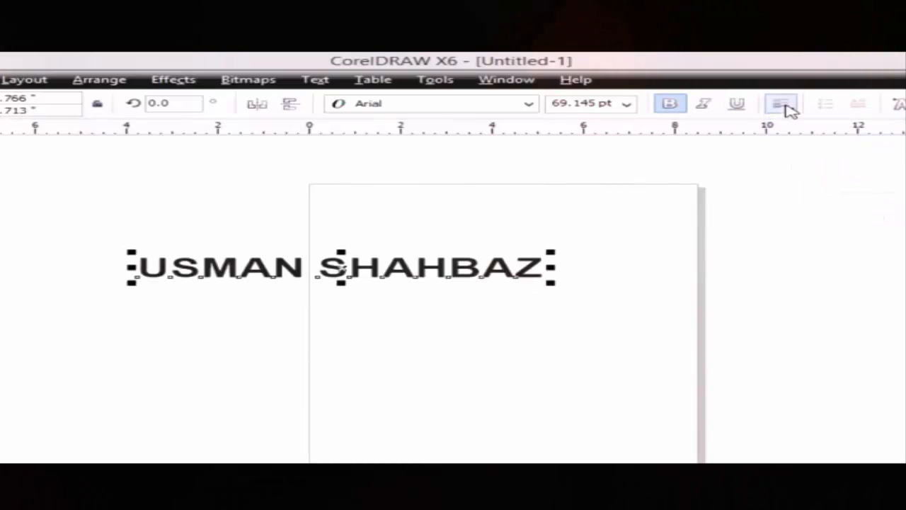
{"action": "left_click", "coordinate": [789, 106]}
{"action": "left_click", "coordinate": [816, 156]}
{"action": "left_click", "coordinate": [794, 108]}
{"action": "left_click", "coordinate": [814, 175]}
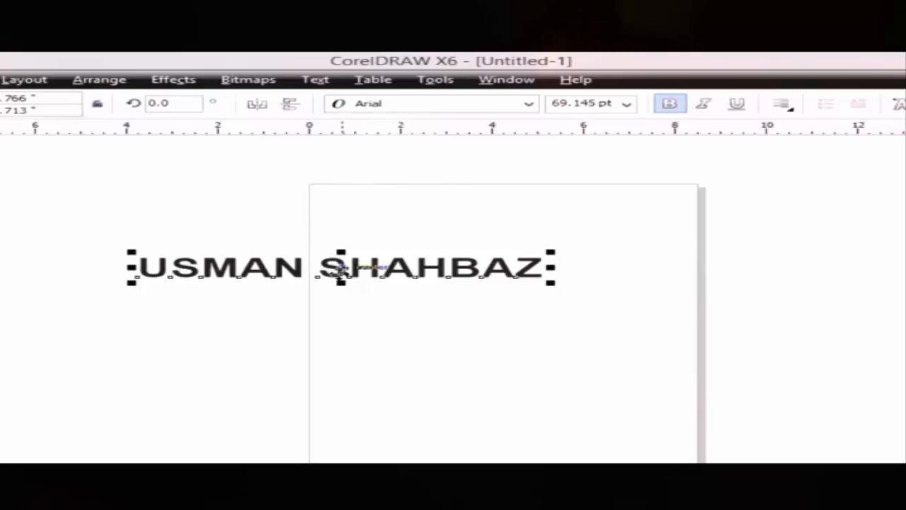
{"action": "left_click_drag", "start_coordinate": [323, 264], "coordinate": [434, 267]}
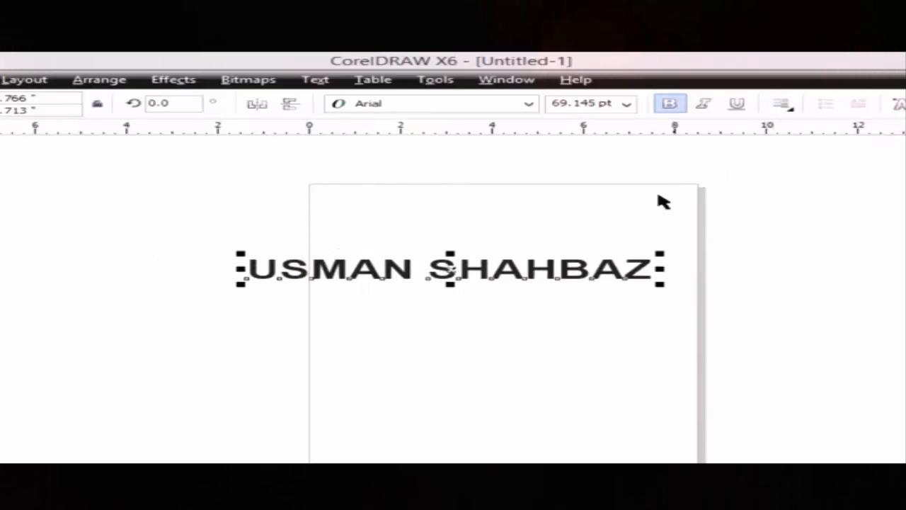
{"action": "left_click_drag", "start_coordinate": [447, 269], "coordinate": [279, 251]}
- Delete the name text, paste a block of paragraph text, and move it up onto the page
{"action": "right_click", "coordinate": [318, 248]}
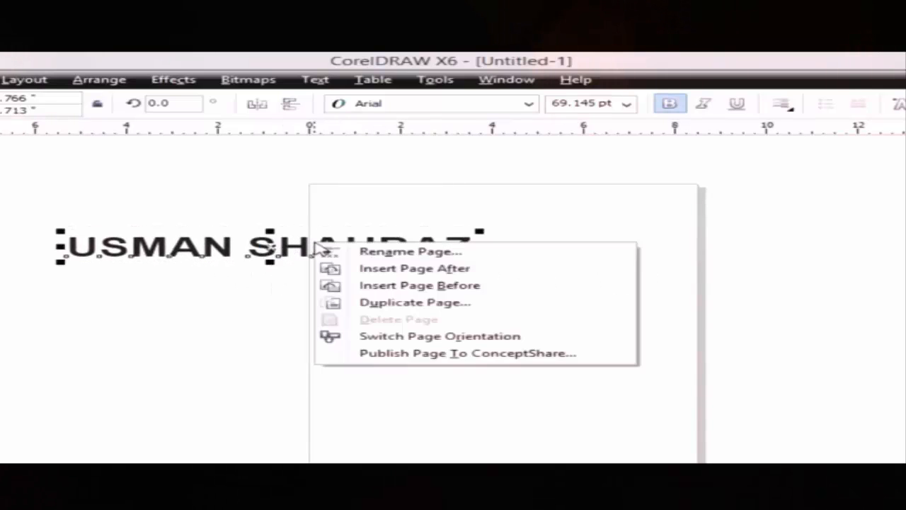
{"action": "left_click", "coordinate": [229, 278]}
{"action": "key", "text": "Delete"}
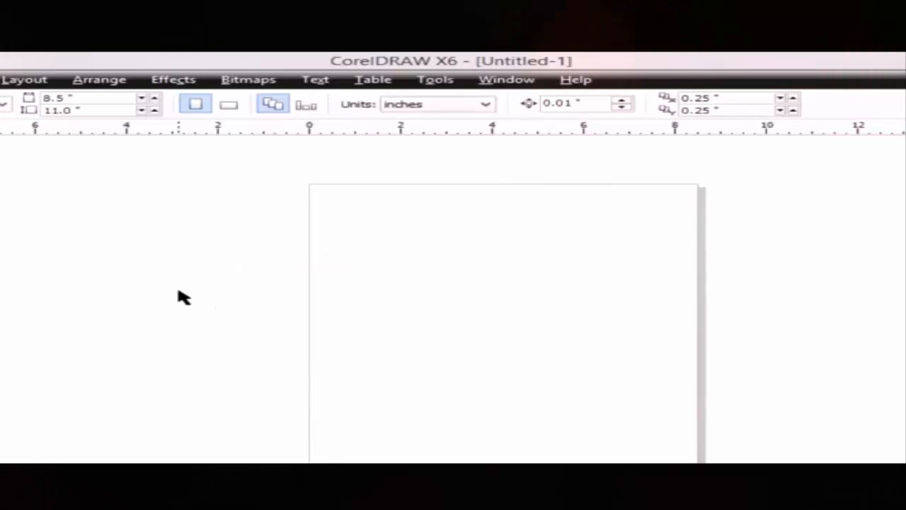
{"action": "key", "text": "ctrl+v"}
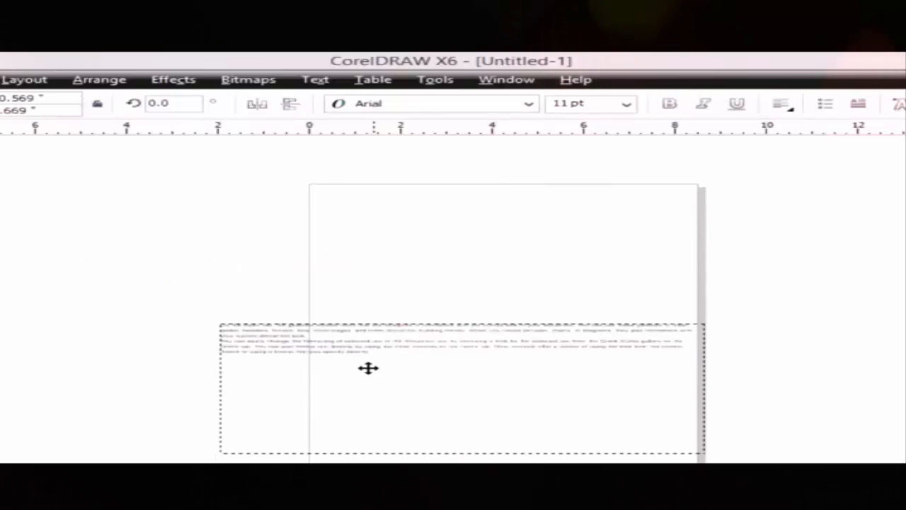
{"action": "left_click_drag", "start_coordinate": [368, 365], "coordinate": [353, 283]}
{"action": "left_click", "coordinate": [160, 303]}
{"action": "left_click", "coordinate": [237, 310]}
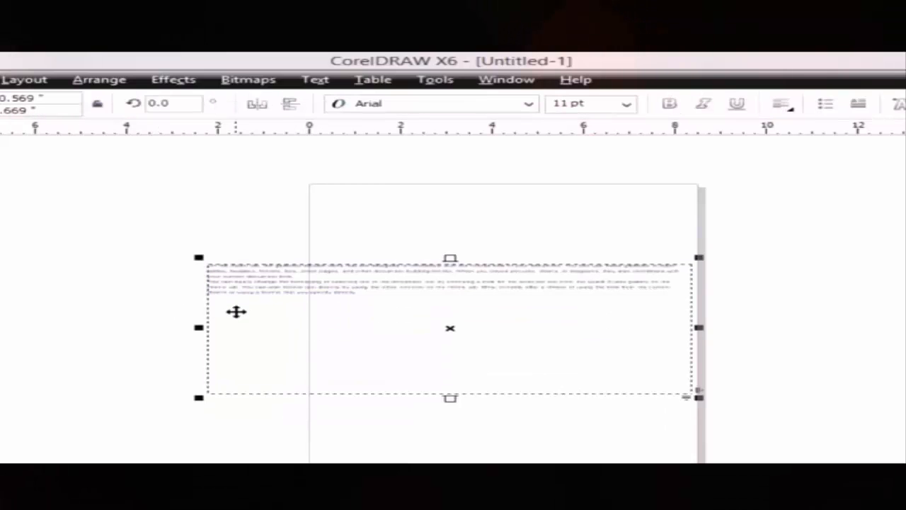
- Zoom around the page edge, then zoom in on the paragraph text frame
{"action": "key", "text": "z"}
{"action": "left_click", "coordinate": [253, 292]}
{"action": "right_click", "coordinate": [602, 337]}
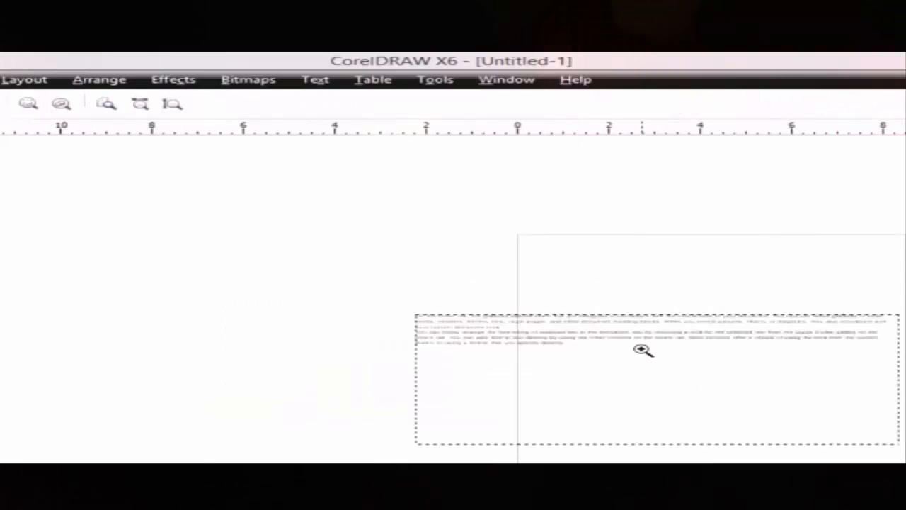
{"action": "left_click", "coordinate": [643, 348]}
{"action": "left_click", "coordinate": [421, 314]}
{"action": "right_click", "coordinate": [276, 325]}
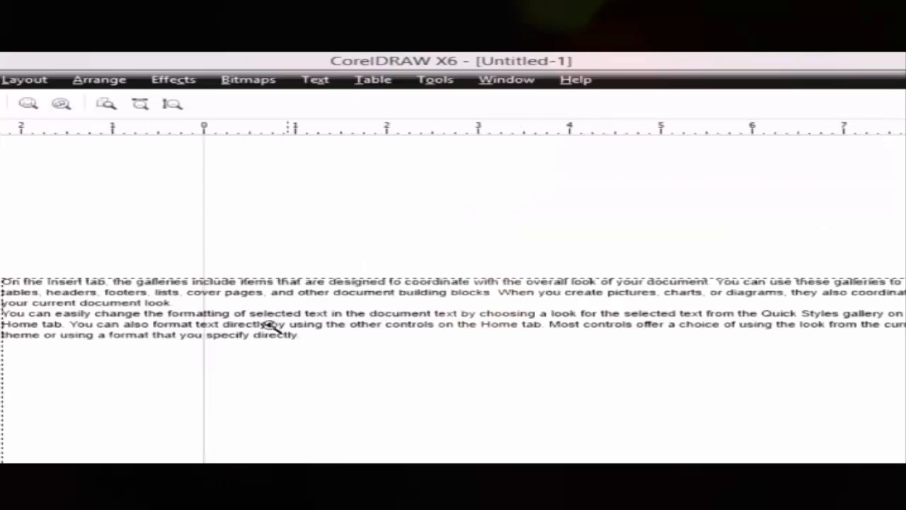
{"action": "left_click", "coordinate": [265, 326]}
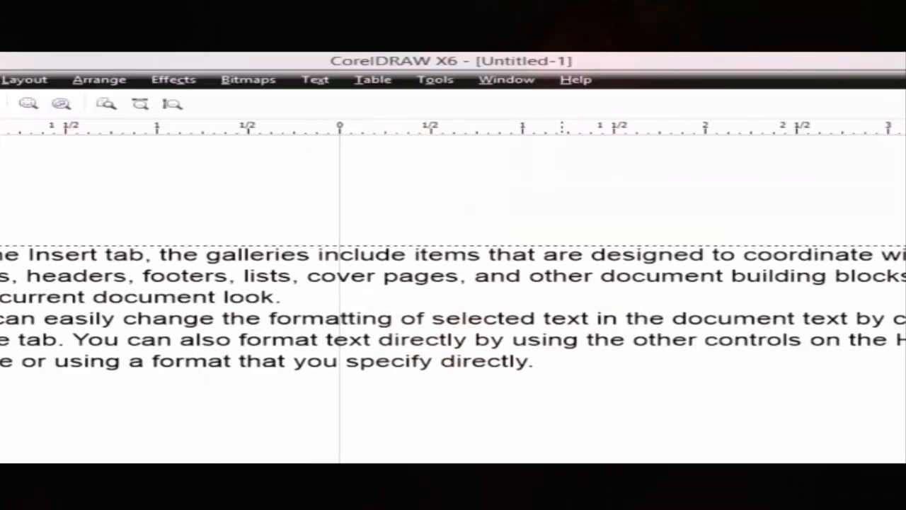
{"action": "scroll", "coordinate": [453, 292], "scroll_direction": "right", "scroll_amount": 1}
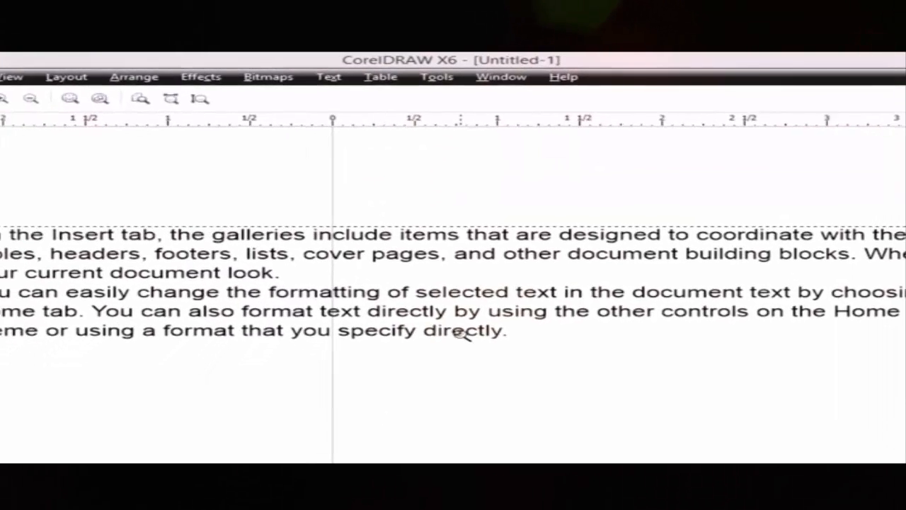
{"action": "right_click", "coordinate": [471, 341]}
{"action": "right_click", "coordinate": [860, 319]}
{"action": "left_click", "coordinate": [784, 309]}
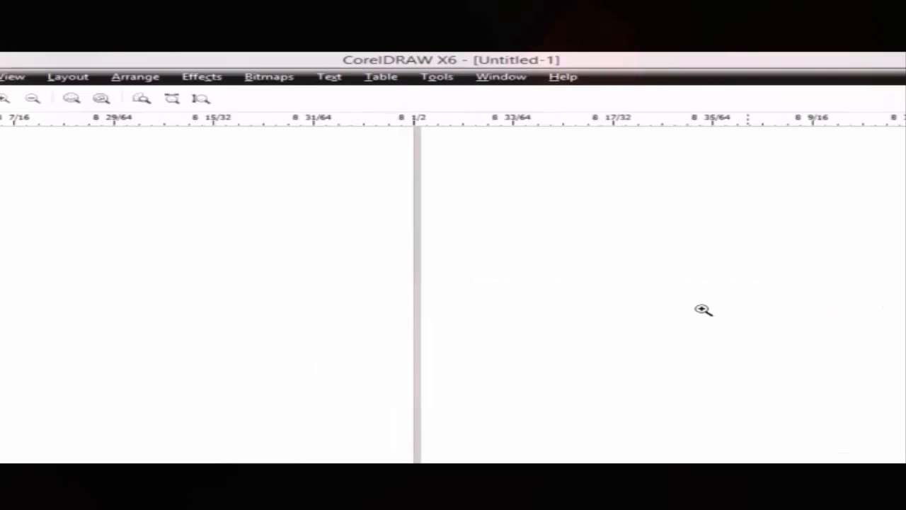
{"action": "right_click", "coordinate": [532, 299]}
{"action": "left_click_drag", "start_coordinate": [741, 285], "coordinate": [791, 332]}
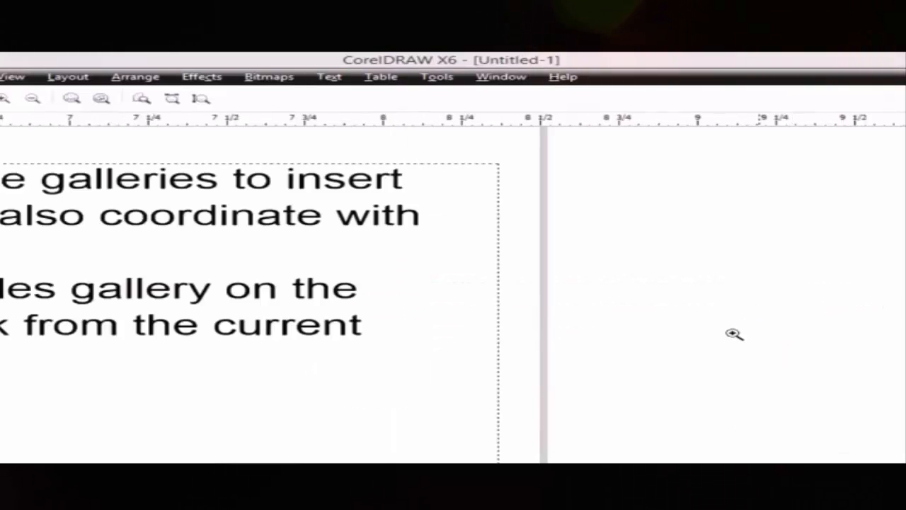
{"action": "right_click", "coordinate": [85, 274]}
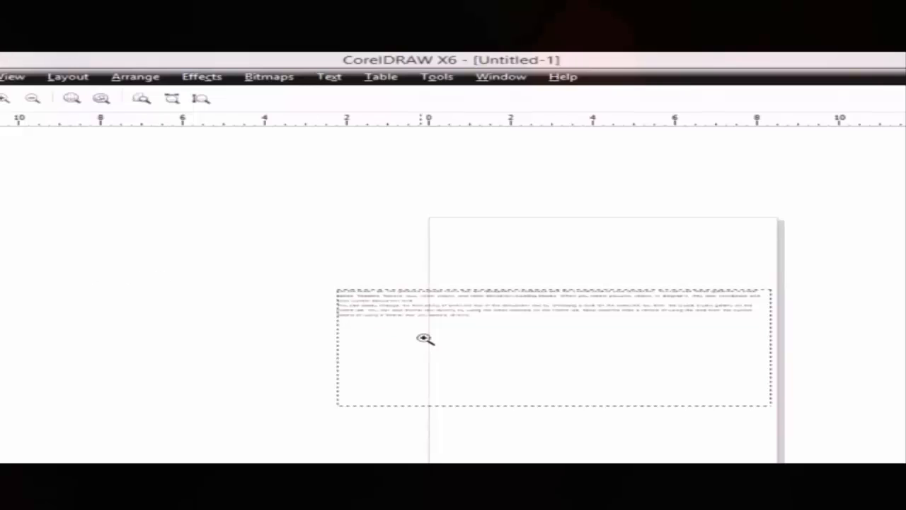
{"action": "left_click_drag", "start_coordinate": [335, 289], "coordinate": [783, 415]}
- Try center, right, full and force justification on the paragraph text
{"action": "left_click", "coordinate": [0, 129]}
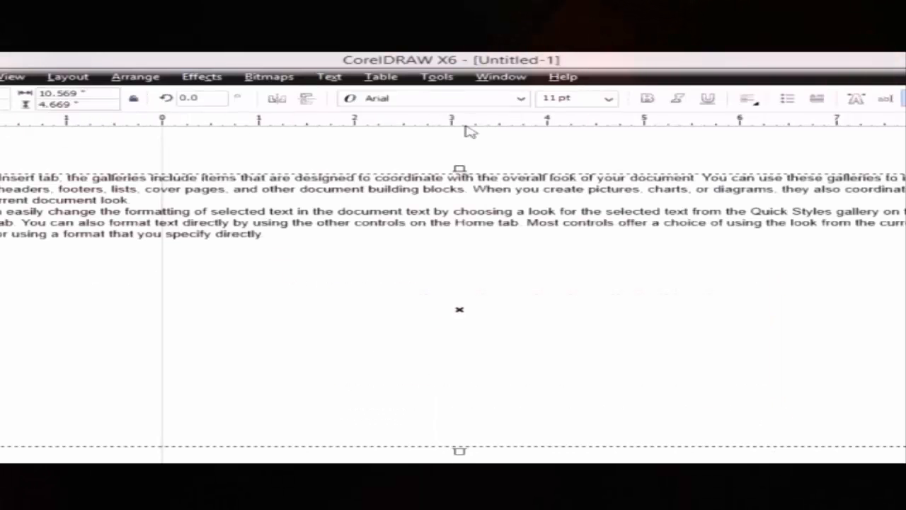
{"action": "left_click", "coordinate": [753, 100]}
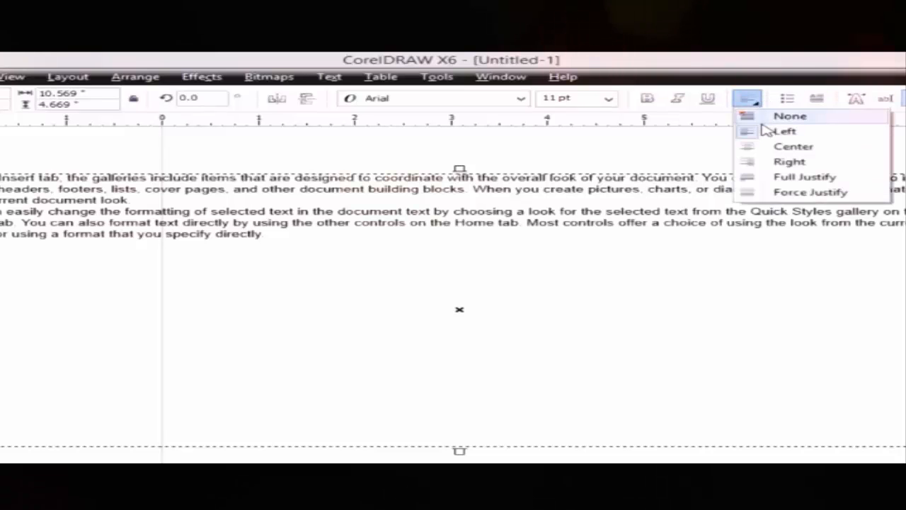
{"action": "left_click", "coordinate": [773, 146]}
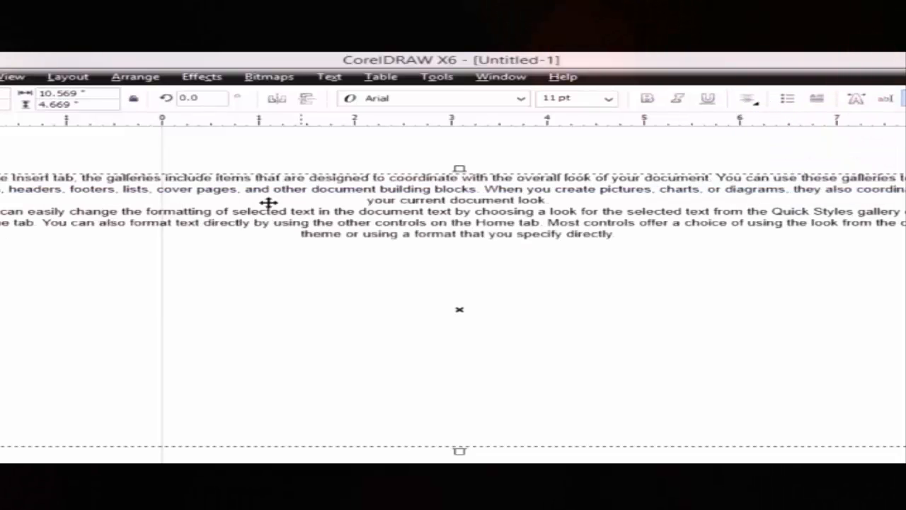
{"action": "left_click", "coordinate": [753, 99]}
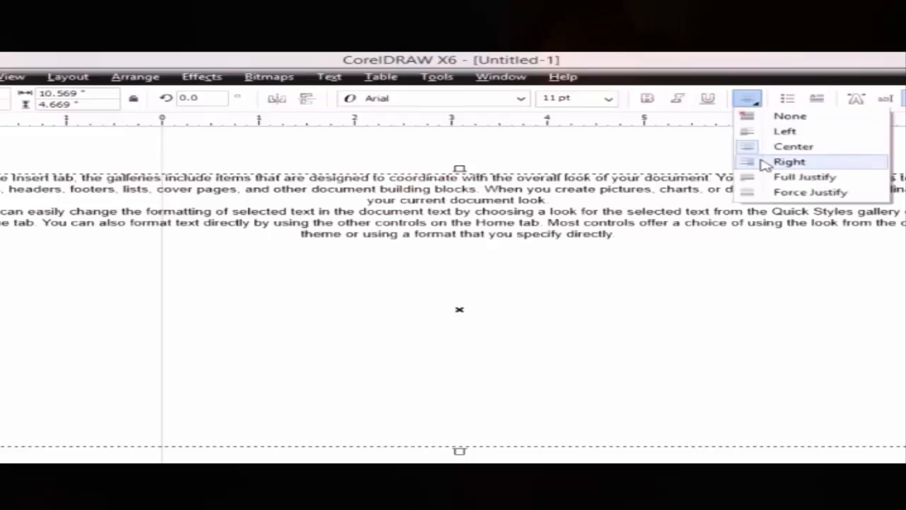
{"action": "left_click", "coordinate": [764, 164]}
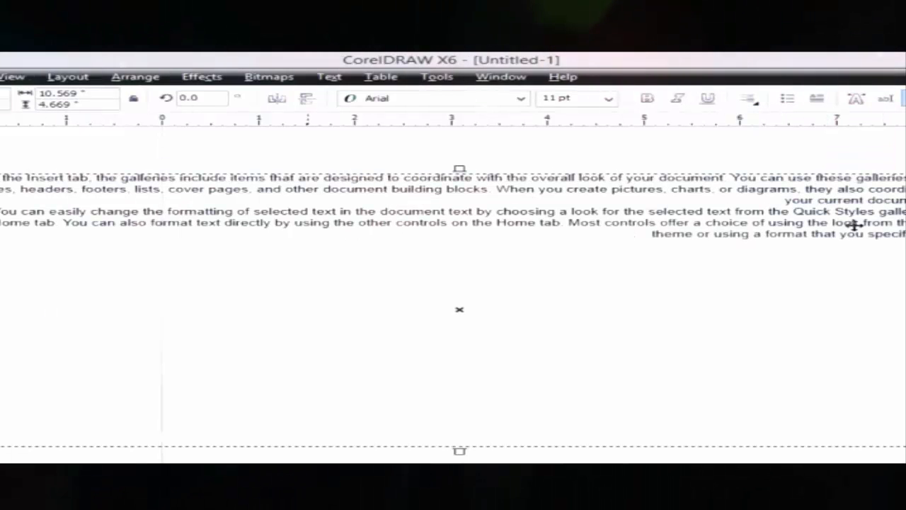
{"action": "left_click", "coordinate": [753, 100]}
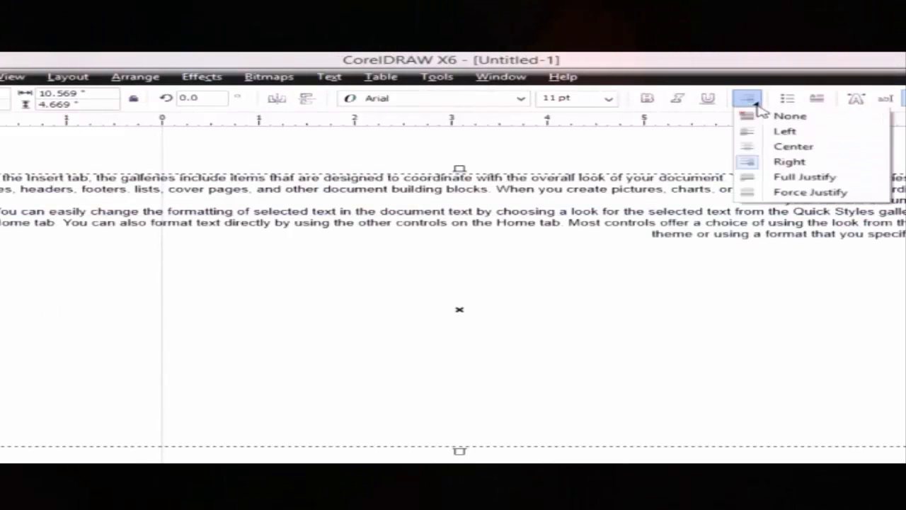
{"action": "left_click", "coordinate": [772, 178]}
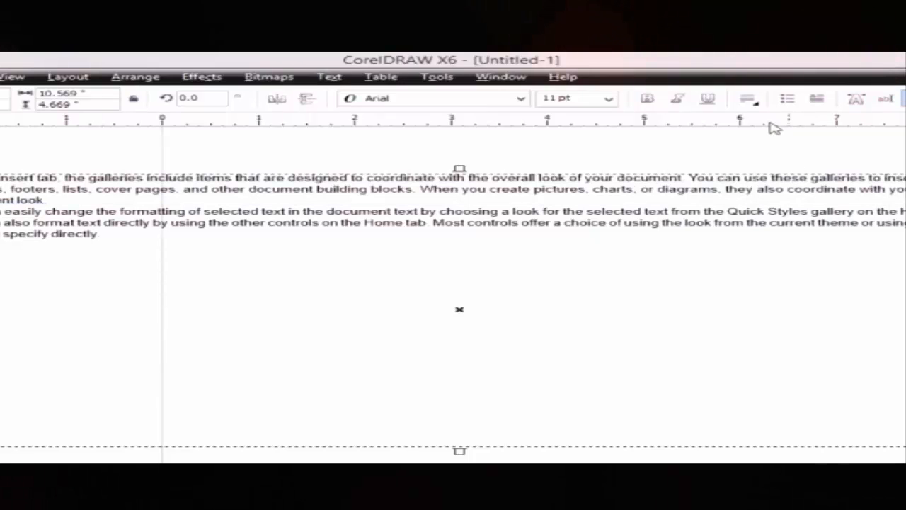
{"action": "left_click", "coordinate": [752, 99]}
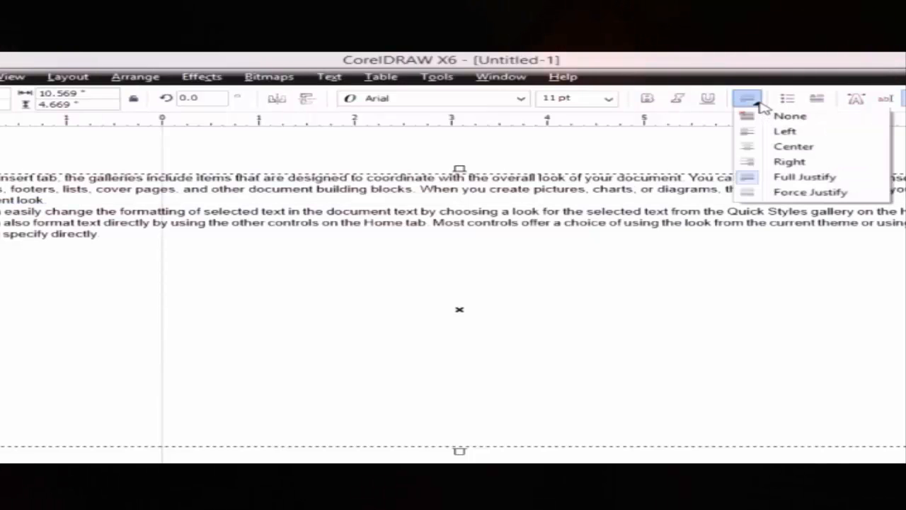
{"action": "left_click", "coordinate": [768, 196]}
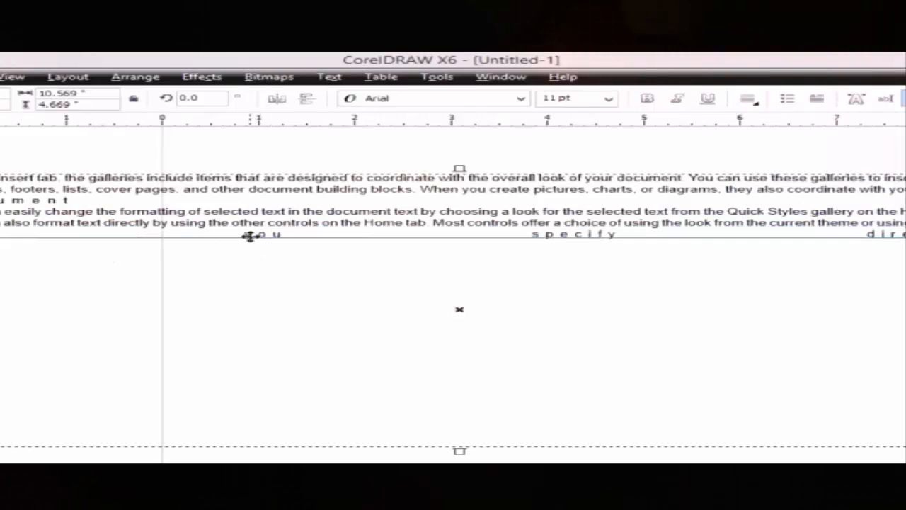
- Move the text frame slightly down and set its alignment to None
{"action": "mouse_move", "coordinate": [247, 235]}
{"action": "left_mouse_down"}
{"action": "mouse_move", "coordinate": [247, 264]}
{"action": "mouse_move", "coordinate": [251, 249]}
{"action": "left_mouse_up"}
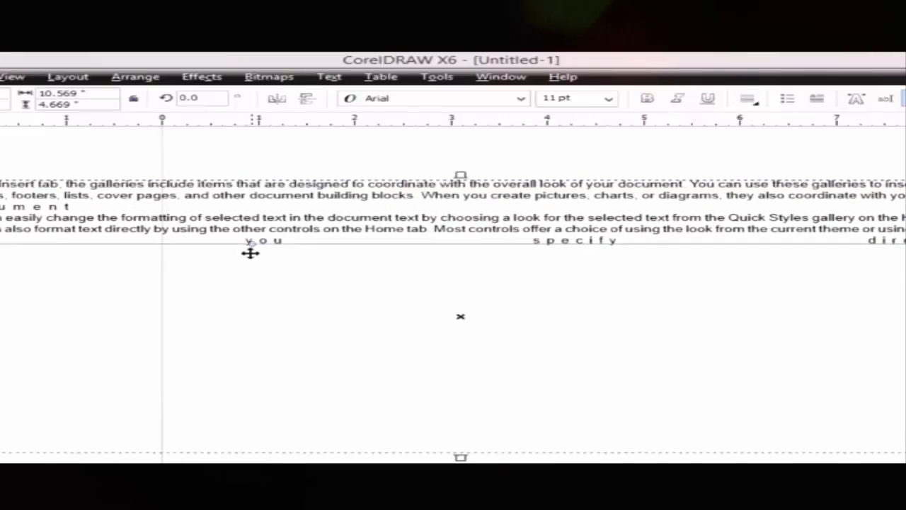
{"action": "left_click", "coordinate": [749, 98]}
{"action": "left_click", "coordinate": [756, 117]}
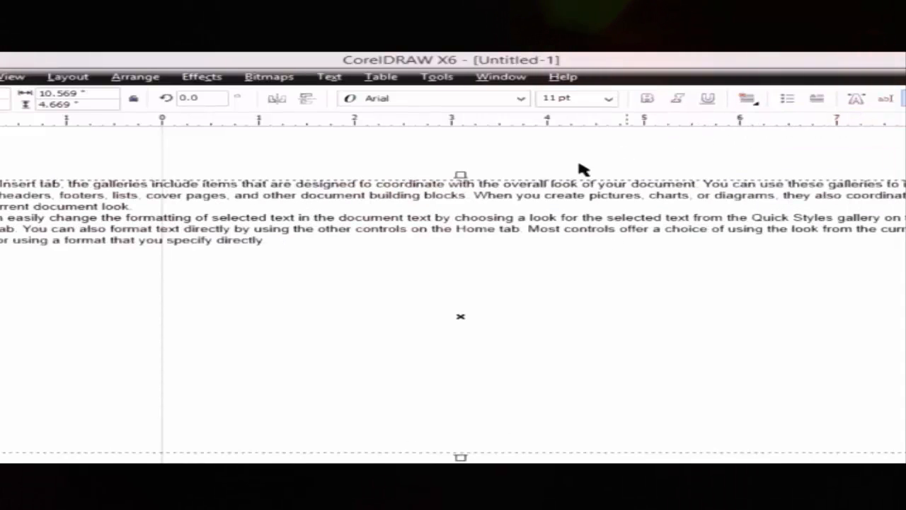
- Turn on bulleted-list formatting for the paragraph text, leaving a new empty bullet line
{"action": "double_click", "coordinate": [269, 241]}
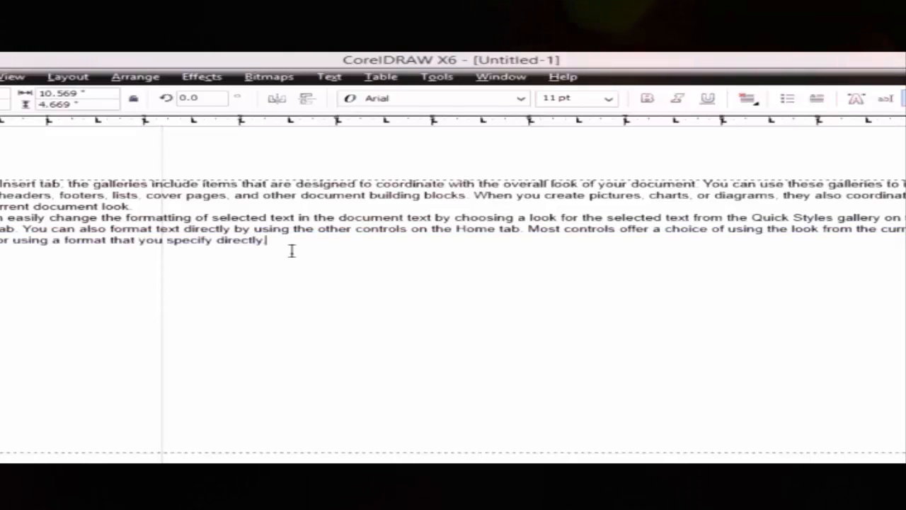
{"action": "key", "text": "Return"}
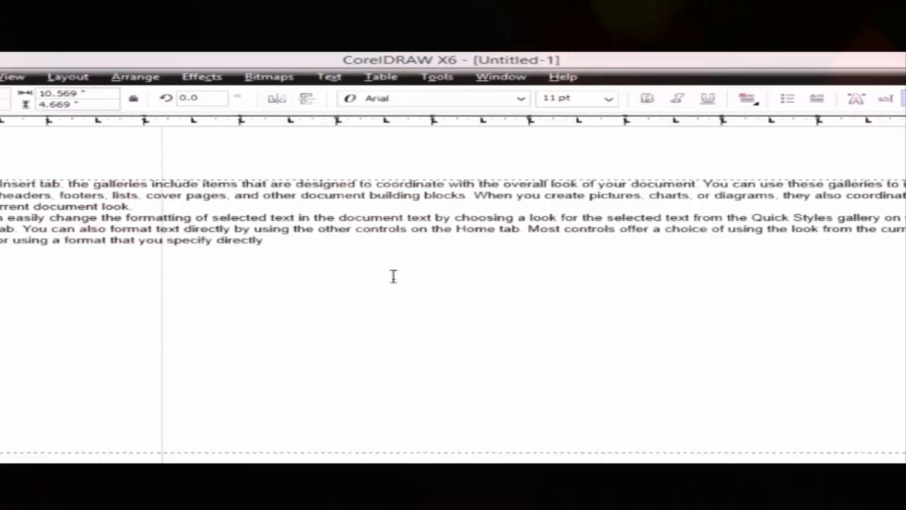
{"action": "left_click", "coordinate": [370, 241]}
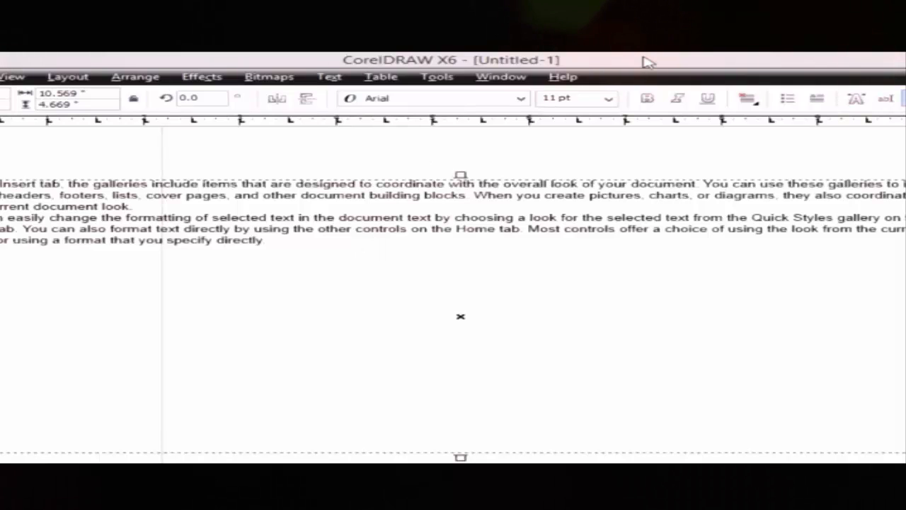
{"action": "left_click", "coordinate": [787, 99]}
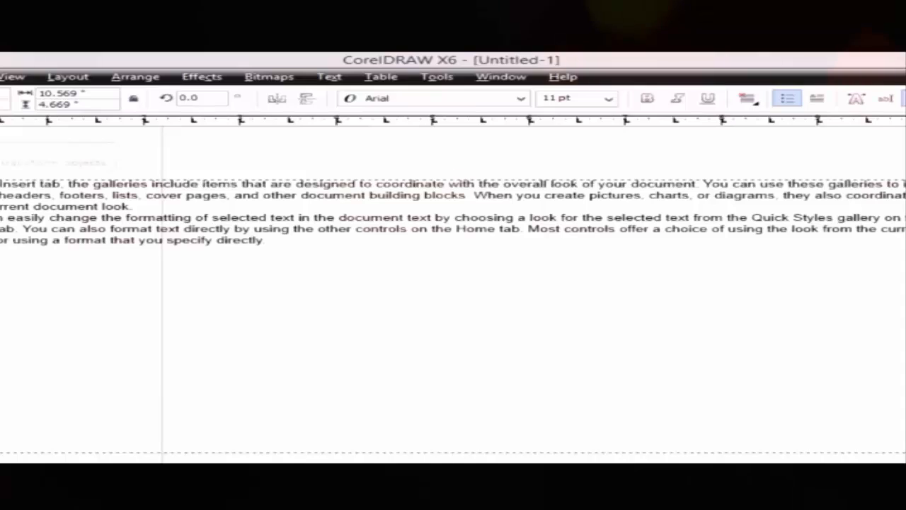
{"action": "key", "text": "ctrl+space"}
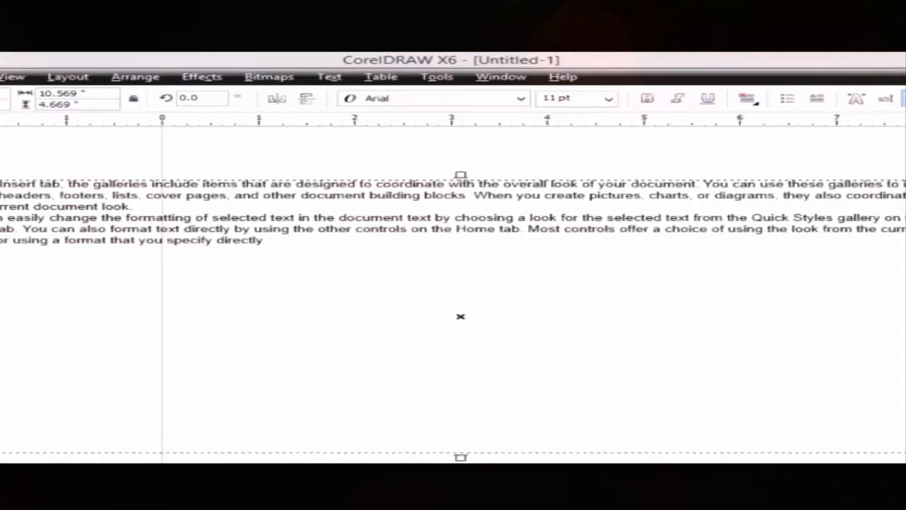
- Zoom in on the last lines and type 'Pakistan' as a new bullet item
{"action": "key", "text": "z"}
{"action": "left_click", "coordinate": [1, 284]}
{"action": "left_click", "coordinate": [517, 340]}
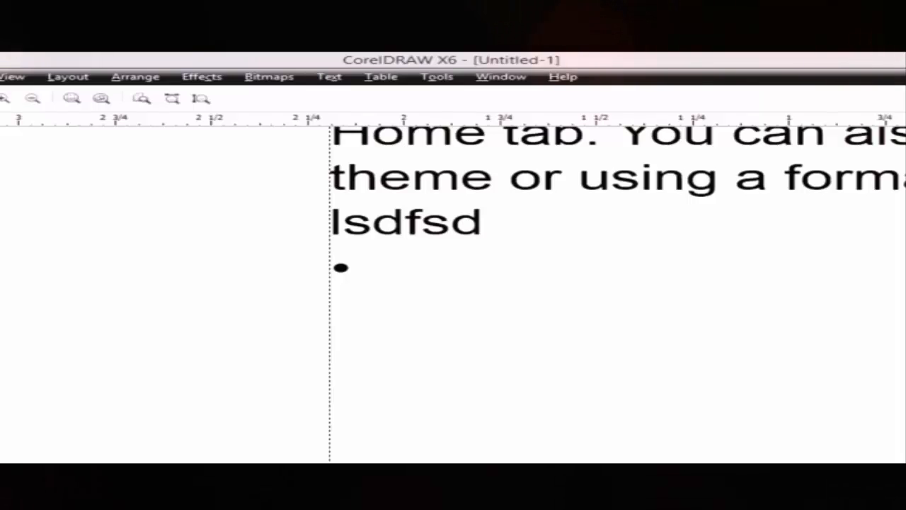
{"action": "key", "text": "F8"}
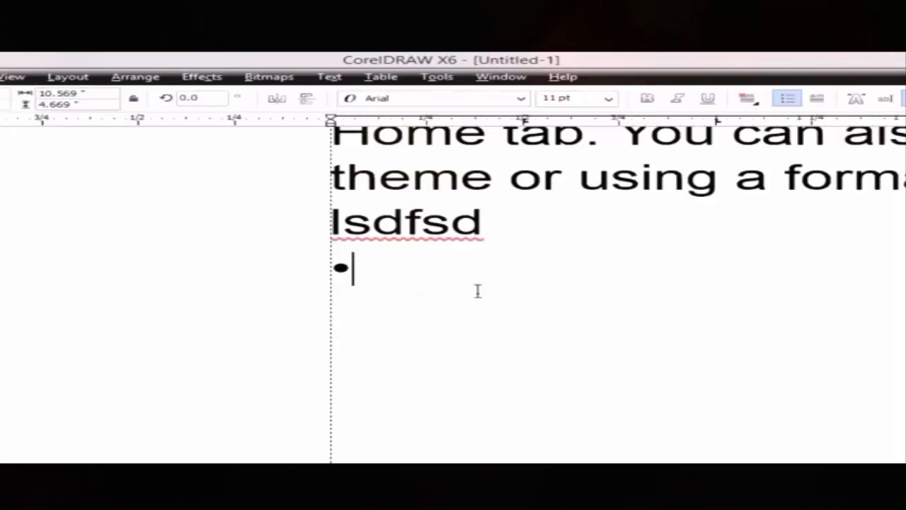
{"action": "type", "text": "Pakistan"}
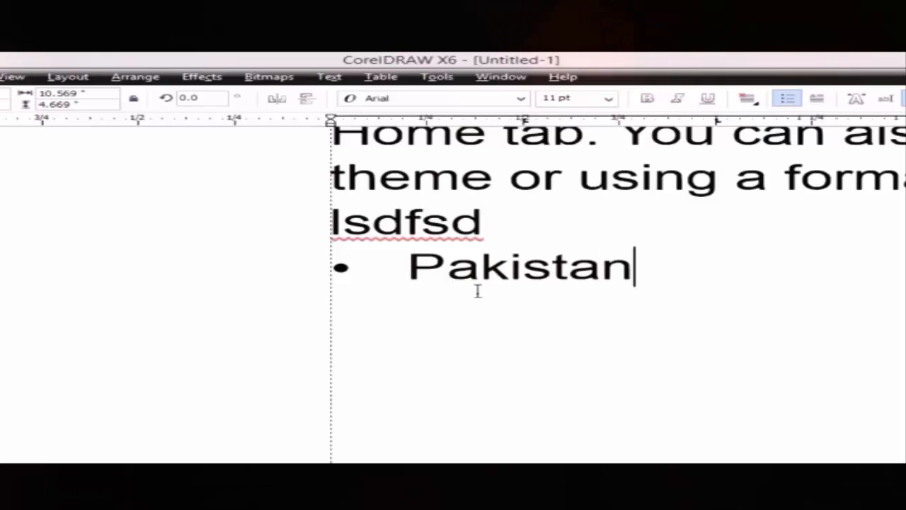
- Add 'England' as the next bullet line, then convert the text to artistic text
{"action": "key", "text": "Return"}
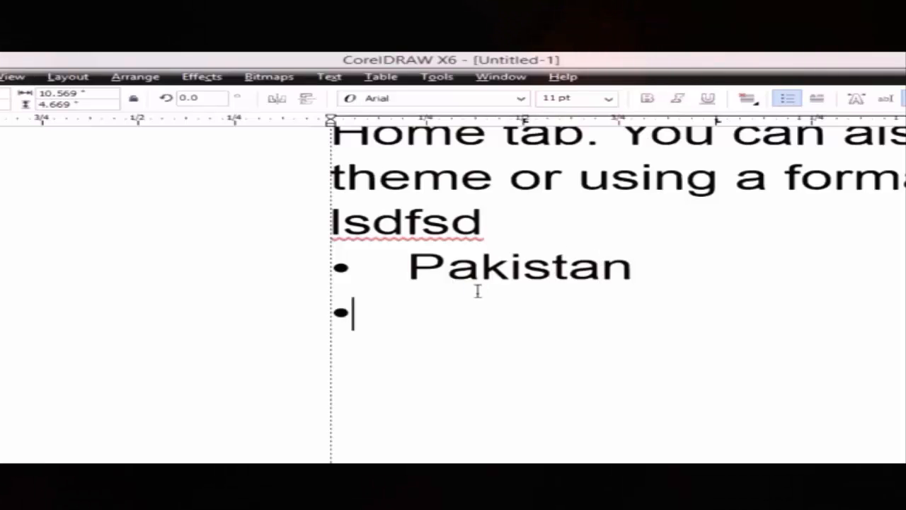
{"action": "type", "text": "En"}
{"action": "key", "text": "BackSpace"}
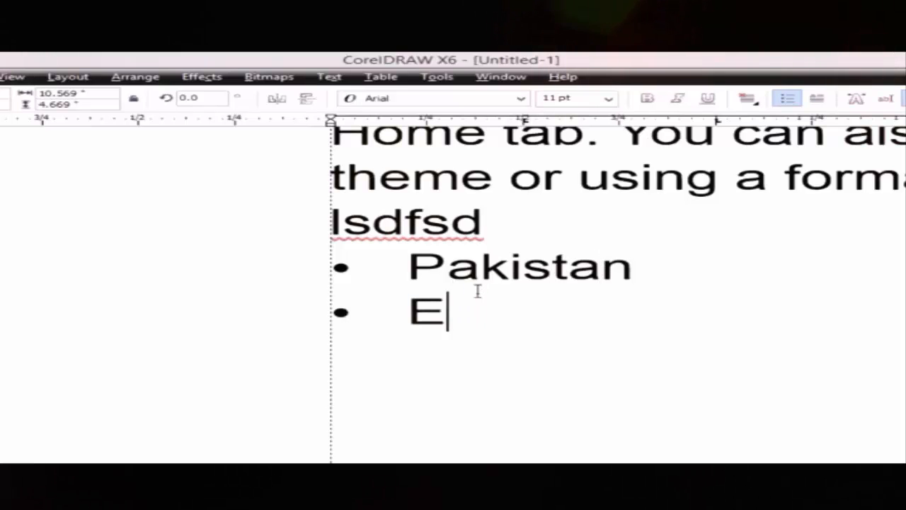
{"action": "type", "text": "ngland"}
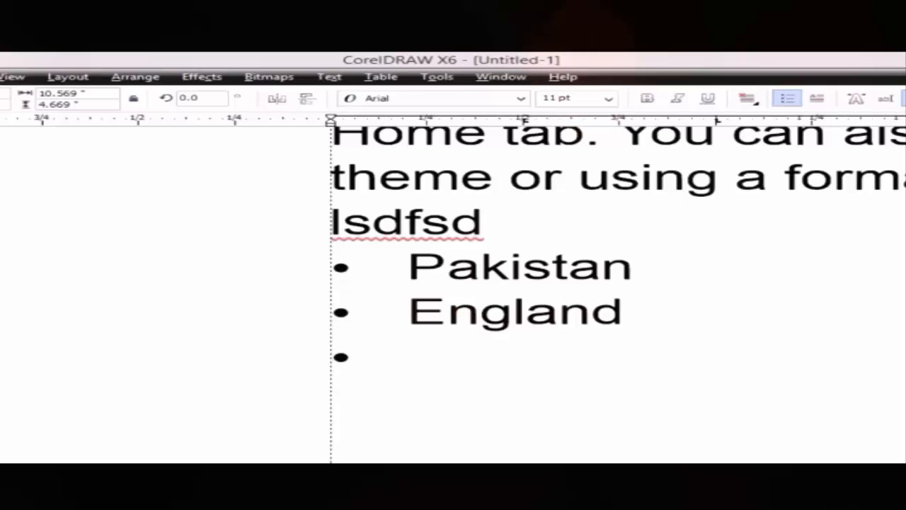
{"action": "key", "text": "ctrl+space"}
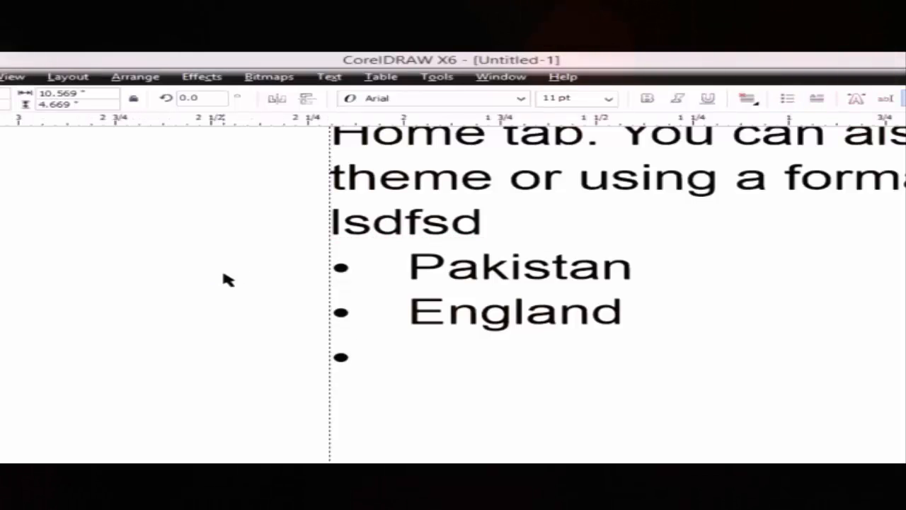
{"action": "key", "text": "ctrl+F8"}
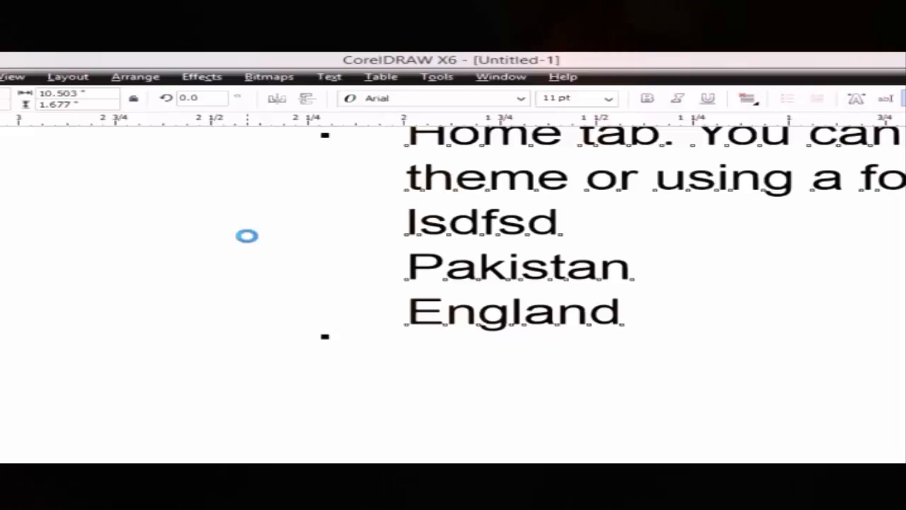
- Convert back to paragraph text, move the frame left, and bullet the first paragraph
{"action": "key", "text": "ctrl+F8"}
{"action": "left_click_drag", "start_coordinate": [532, 177], "coordinate": [383, 224]}
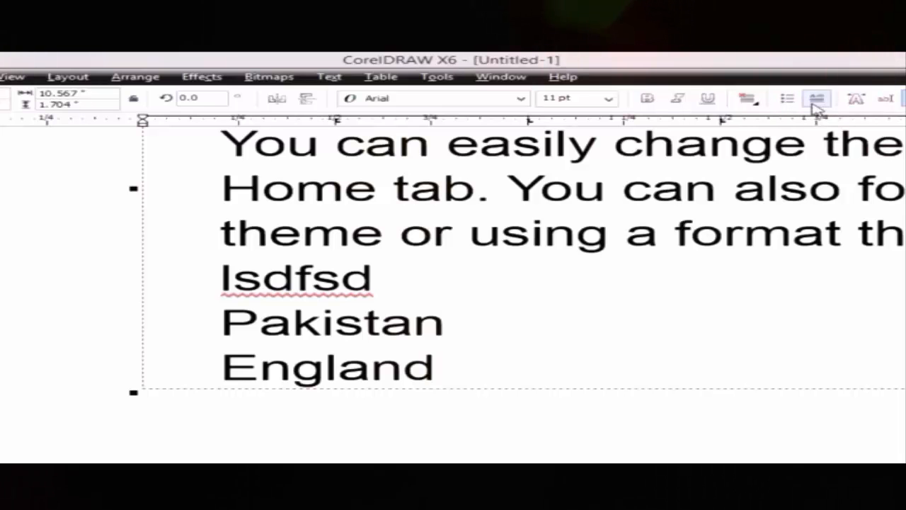
{"action": "scroll", "coordinate": [453, 293], "scroll_direction": "up", "scroll_amount": 5}
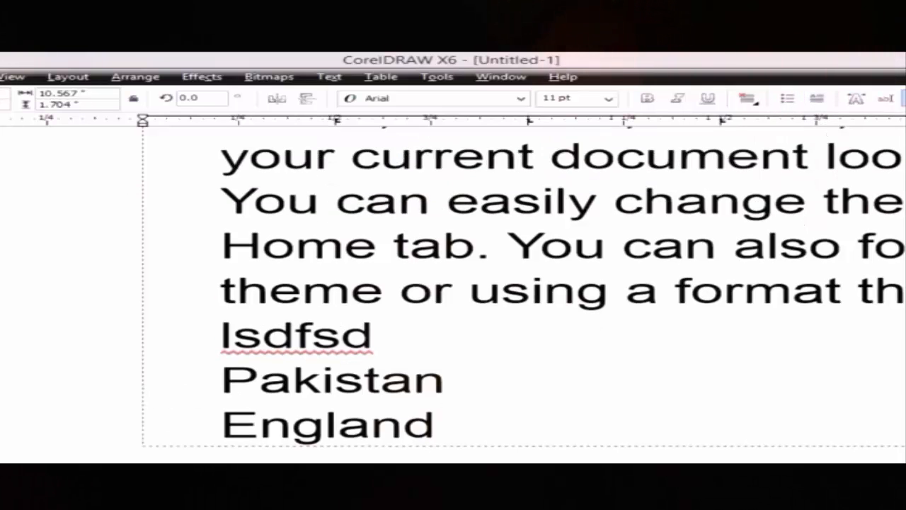
{"action": "scroll", "coordinate": [453, 294], "scroll_direction": "down", "scroll_amount": 1}
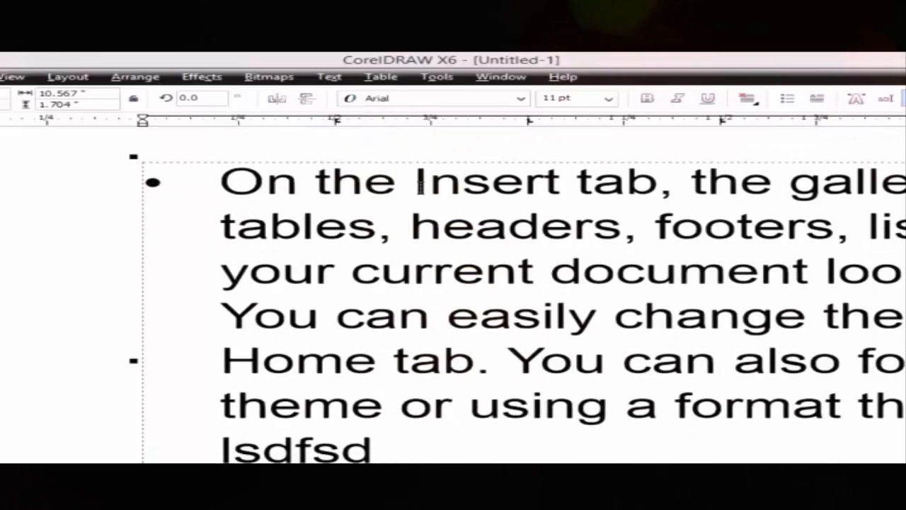
{"action": "left_click", "coordinate": [298, 181]}
{"action": "left_click", "coordinate": [787, 97]}
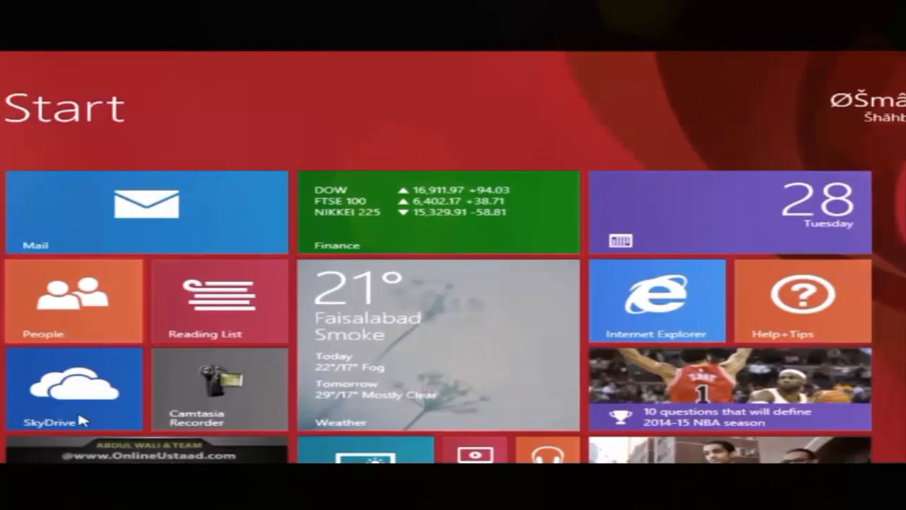
- Select all the paragraph text and remove its bullets
{"action": "key", "text": "ctrl+Tab"}
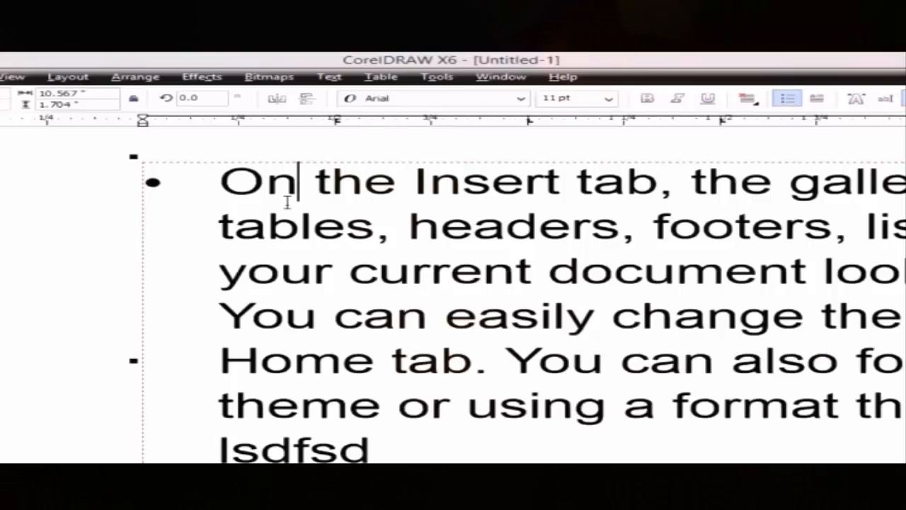
{"action": "key", "text": "ctrl+a"}
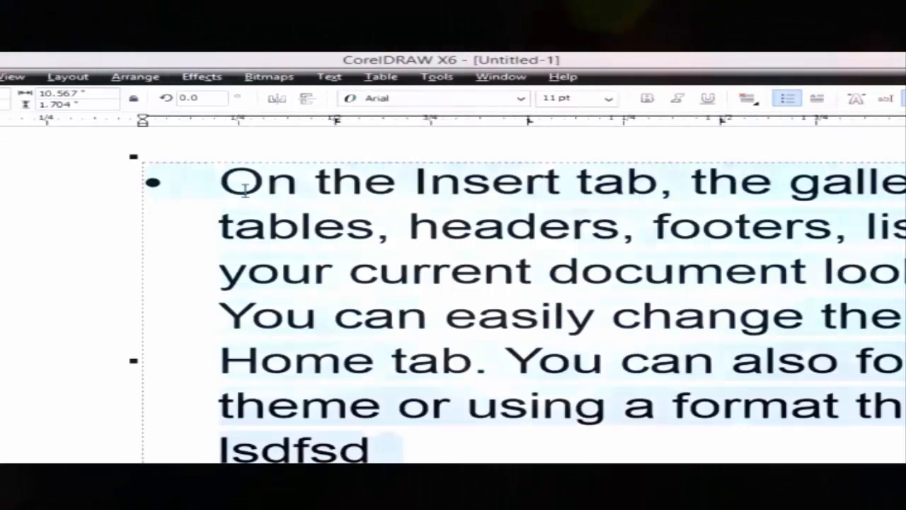
{"action": "left_click", "coordinate": [788, 99]}
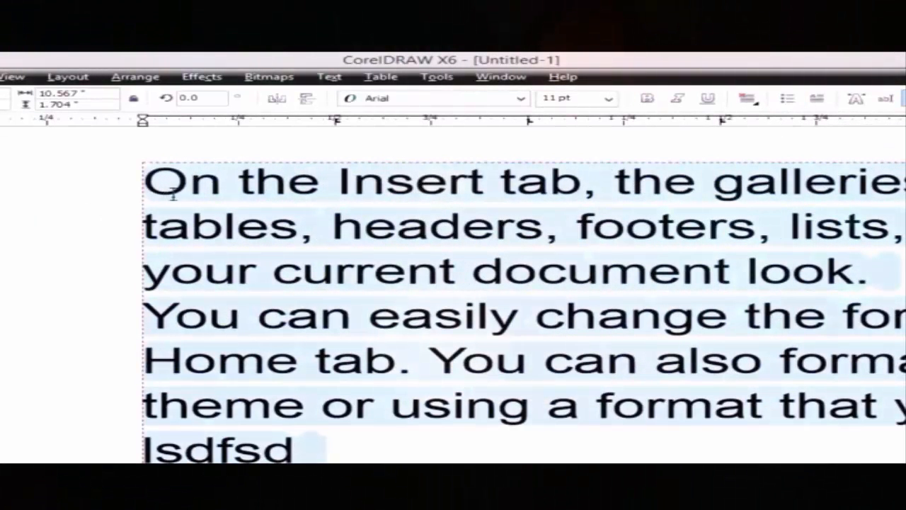
{"action": "left_click", "coordinate": [173, 195]}
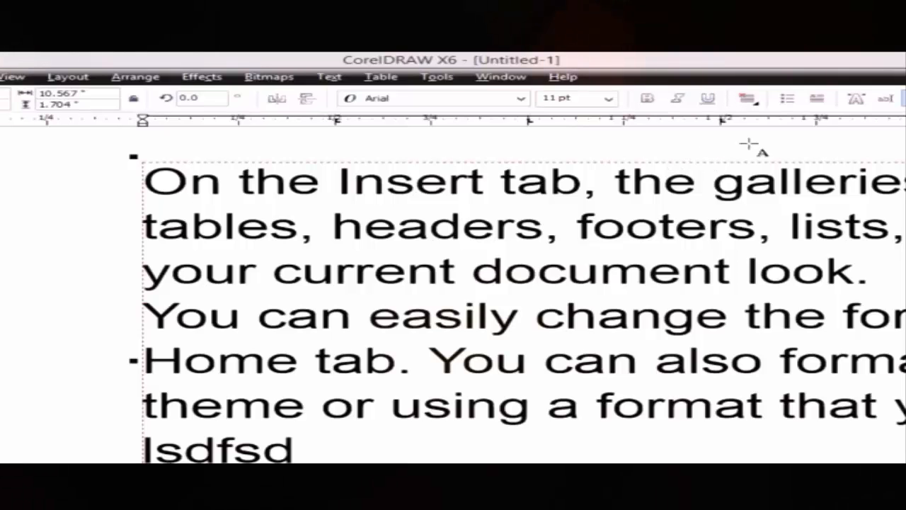
- Apply a drop cap to the first paragraph and delete the stray 'z' text object
{"action": "left_click", "coordinate": [816, 98]}
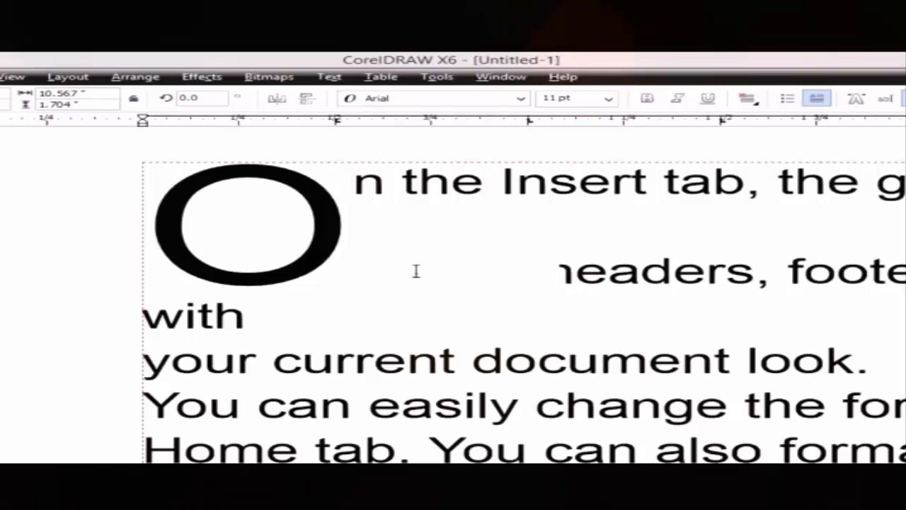
{"action": "type", "text": "z"}
{"action": "right_click", "coordinate": [455, 281]}
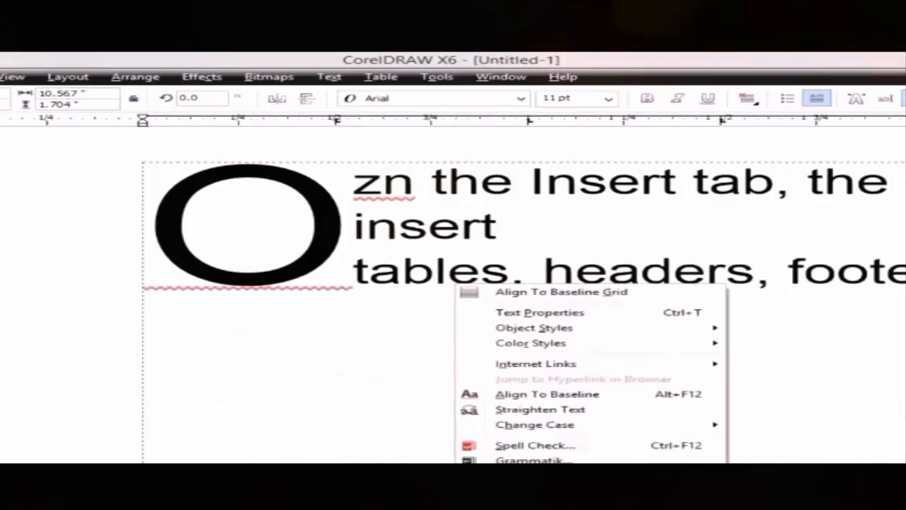
{"action": "key", "text": "Escape"}
{"action": "type", "text": "z"}
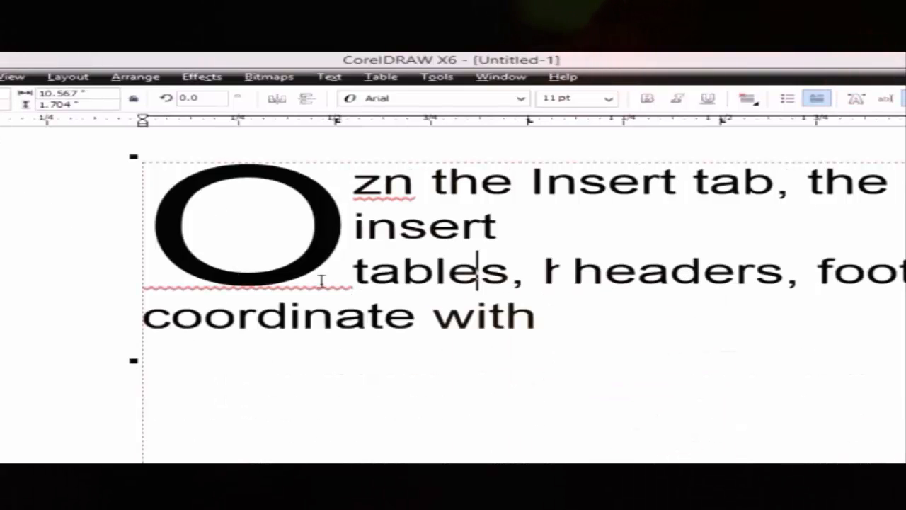
{"action": "left_click", "coordinate": [75, 240]}
{"action": "type", "text": "z"}
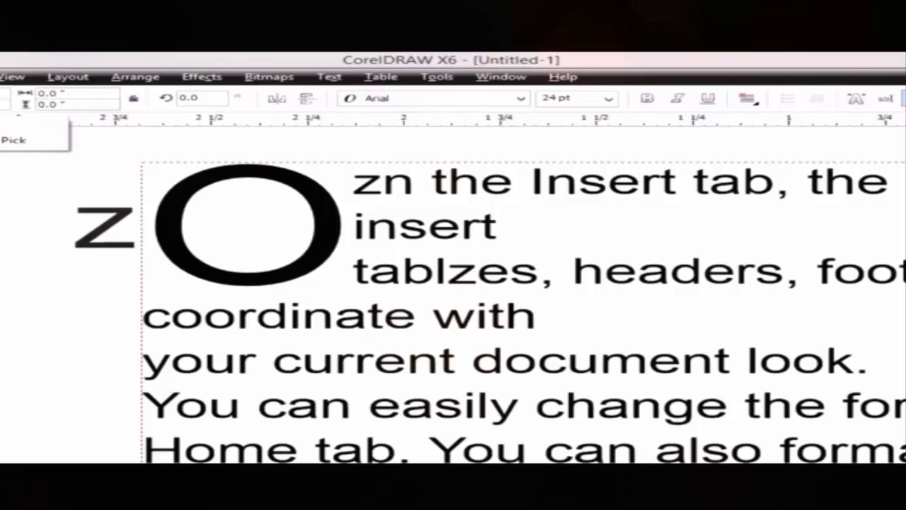
{"action": "left_click", "coordinate": [75, 245]}
{"action": "key", "text": "Delete"}
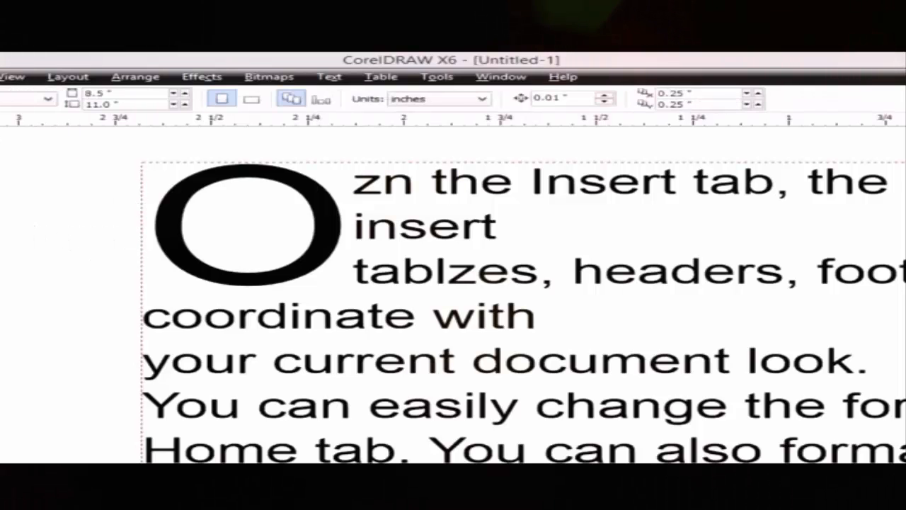
- Zoom out, remove the drop cap, and move the paragraph frame further left
{"action": "key", "text": "z"}
{"action": "right_click", "coordinate": [460, 356]}
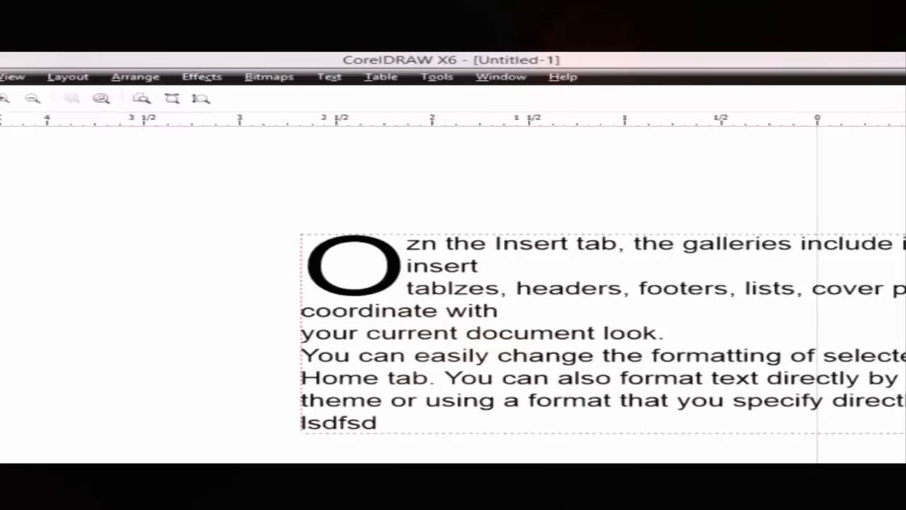
{"action": "key", "text": "space"}
{"action": "left_click", "coordinate": [514, 309]}
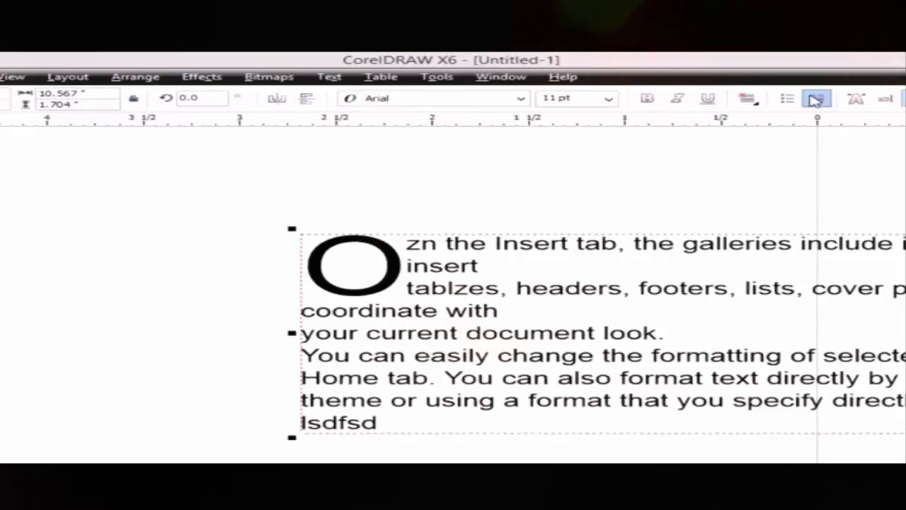
{"action": "left_click", "coordinate": [813, 100]}
{"action": "left_click", "coordinate": [814, 101]}
{"action": "left_click_drag", "start_coordinate": [610, 254], "coordinate": [508, 250]}
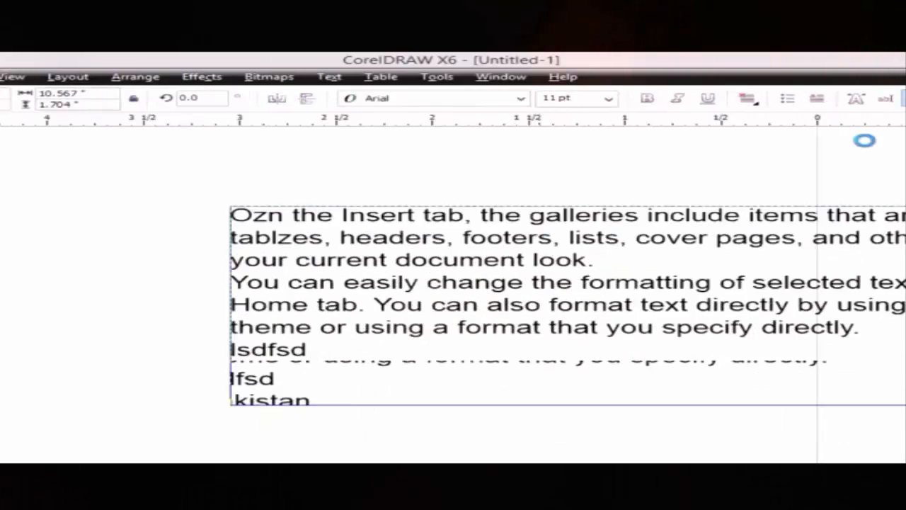
{"action": "left_click_drag", "start_coordinate": [686, 233], "coordinate": [405, 215]}
{"action": "left_click", "coordinate": [856, 99]}
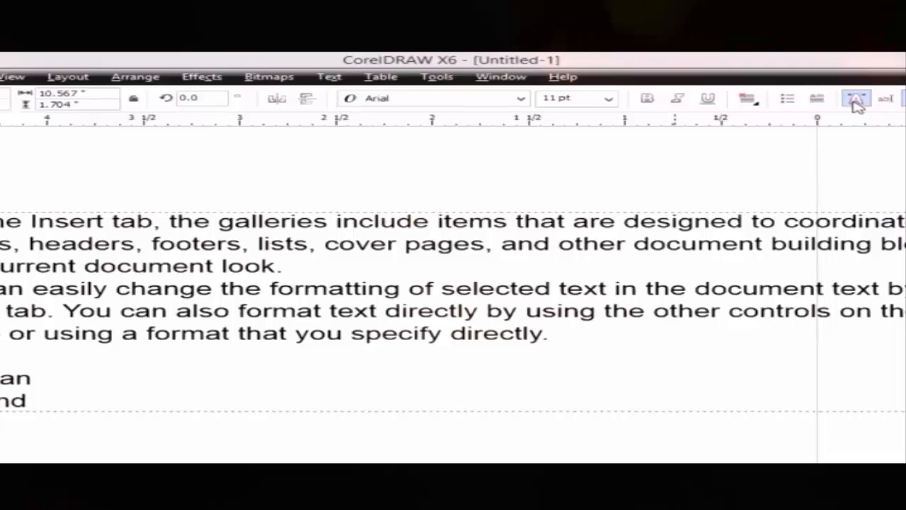
{"action": "left_click", "coordinate": [856, 226]}
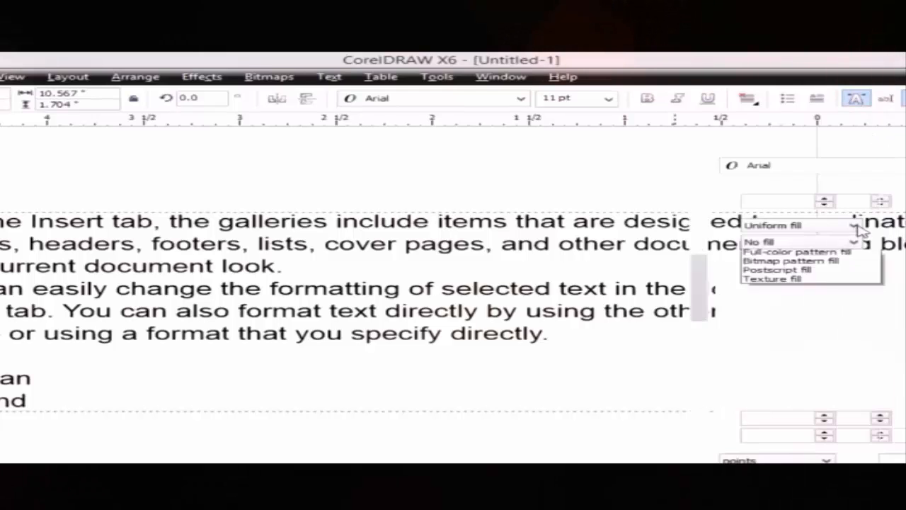
{"action": "left_click", "coordinate": [858, 227]}
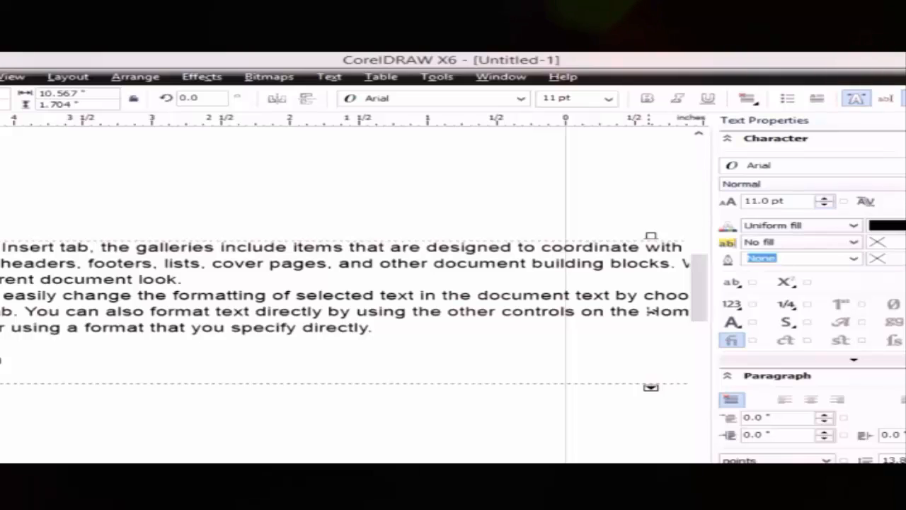
{"action": "scroll", "coordinate": [807, 212], "scroll_direction": "down", "scroll_amount": 1}
{"action": "scroll", "coordinate": [811, 284], "scroll_direction": "down", "scroll_amount": 1}
{"action": "scroll", "coordinate": [810, 283], "scroll_direction": "up", "scroll_amount": 2}
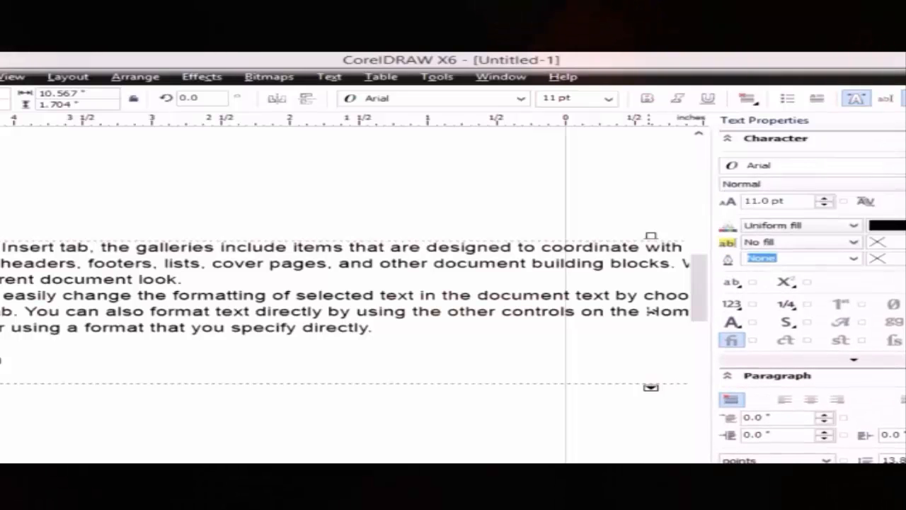
{"action": "left_click", "coordinate": [434, 217]}
{"action": "left_click", "coordinate": [905, 120]}
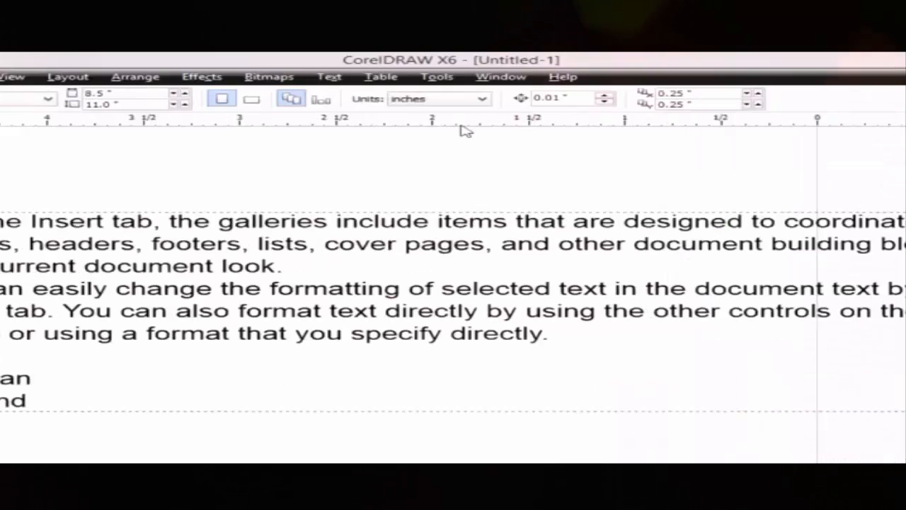
{"action": "left_click", "coordinate": [332, 240]}
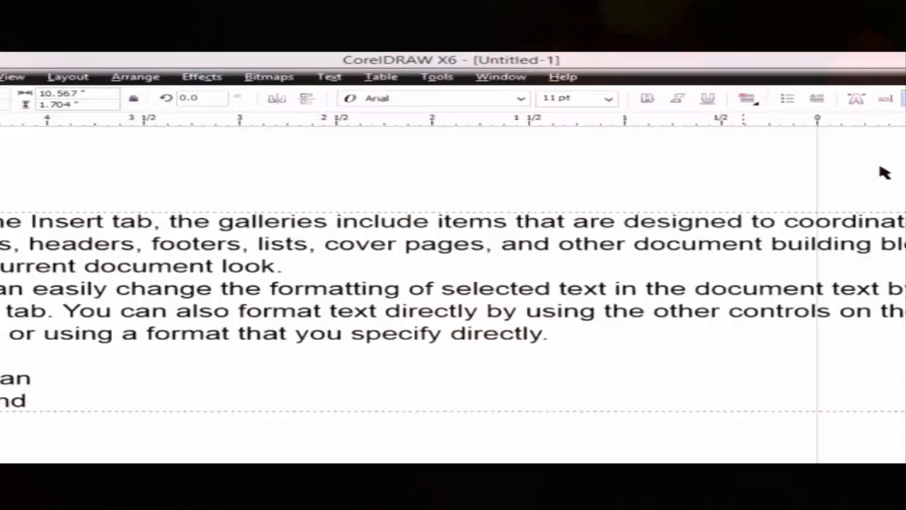
- Review the paragraph in the Edit Text window, then delete the whole text frame
{"action": "left_click", "coordinate": [887, 101]}
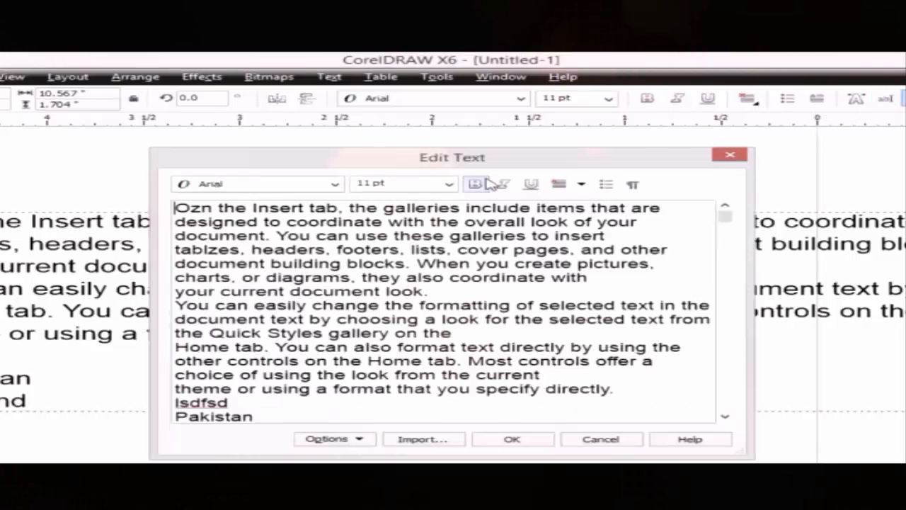
{"action": "left_click_drag", "start_coordinate": [491, 164], "coordinate": [494, 136]}
{"action": "left_click_drag", "start_coordinate": [731, 193], "coordinate": [727, 242]}
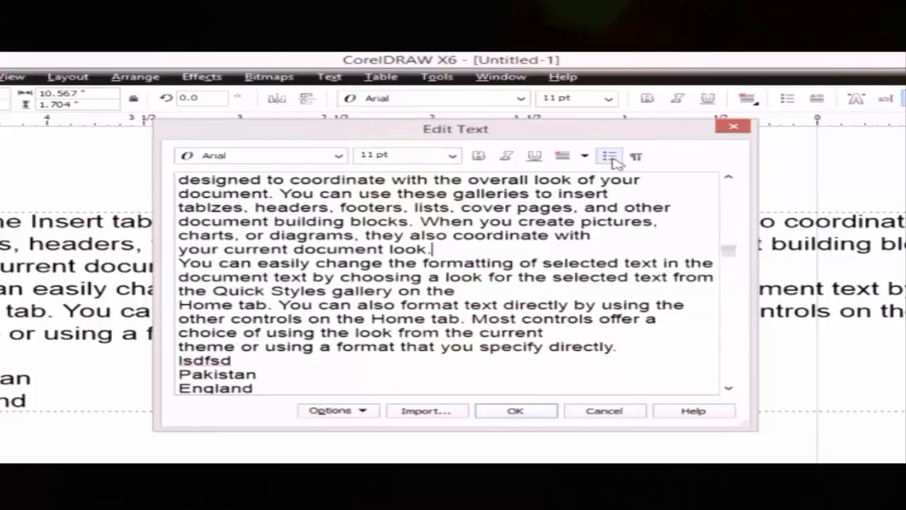
{"action": "left_click", "coordinate": [515, 411]}
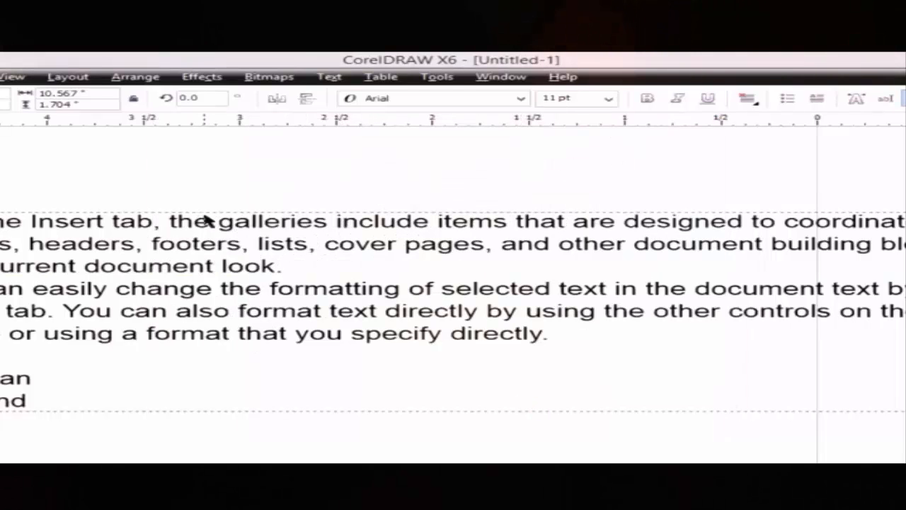
{"action": "key", "text": "Delete"}
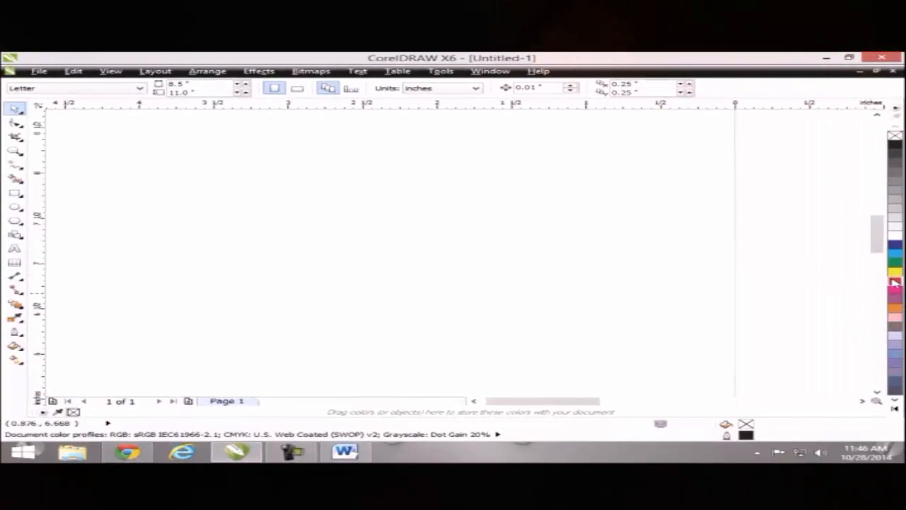
- Cancel a red default, then draw a test rectangle, fill it orange, and delete it
{"action": "left_click", "coordinate": [894, 281]}
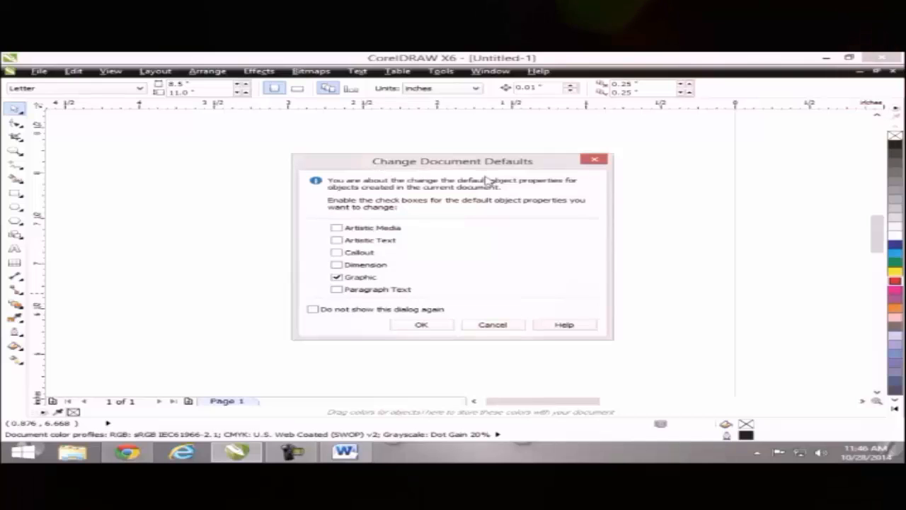
{"action": "left_click", "coordinate": [594, 159]}
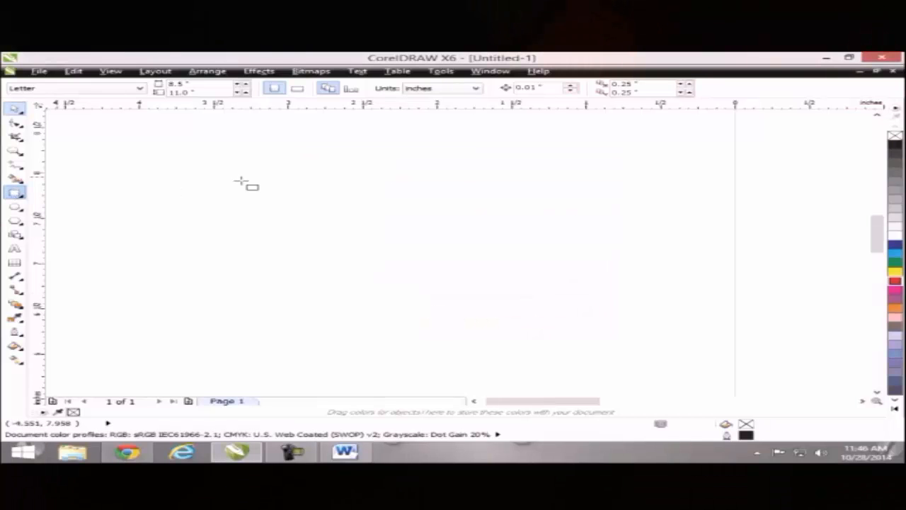
{"action": "left_click_drag", "start_coordinate": [241, 182], "coordinate": [423, 291]}
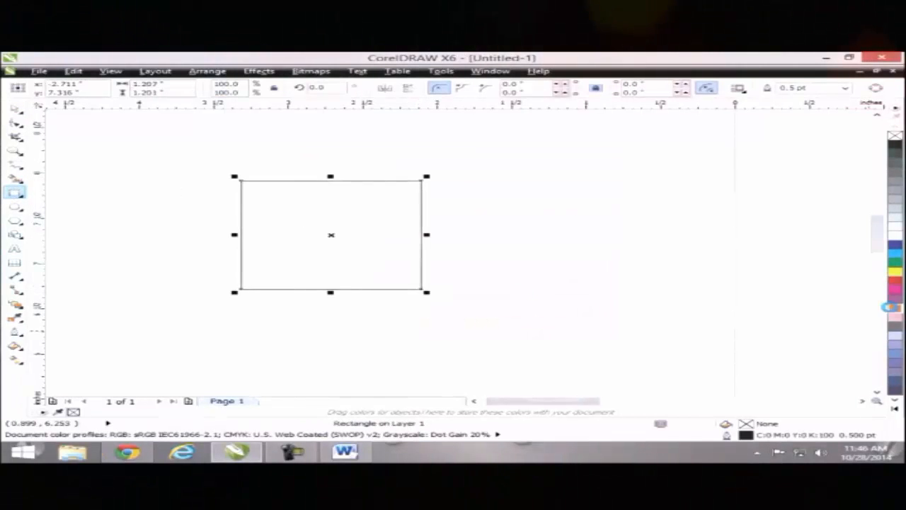
{"action": "left_click", "coordinate": [891, 306]}
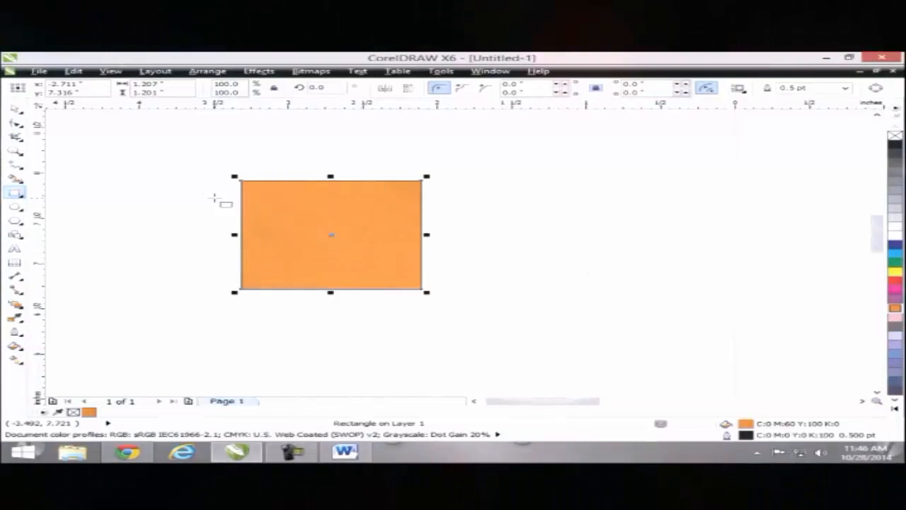
{"action": "key", "text": "Delete"}
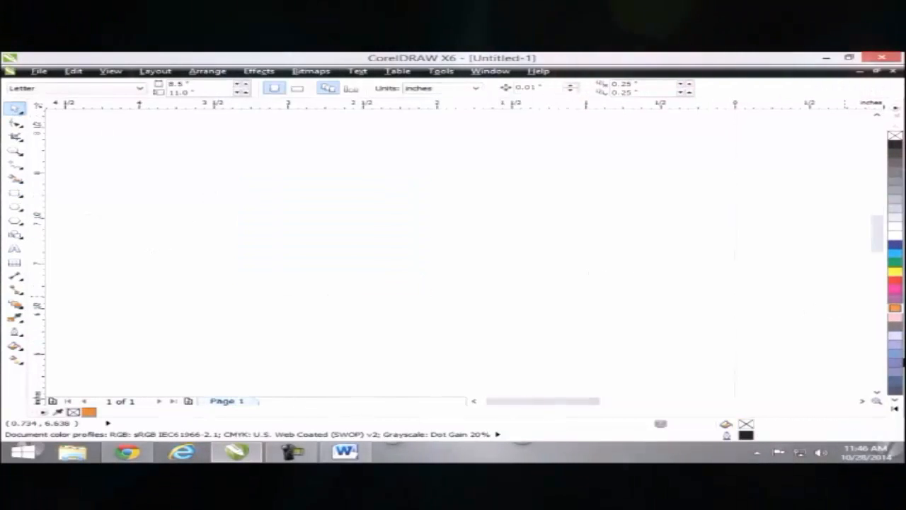
- Make cyan the default fill for new graphics in Change Document Defaults
{"action": "left_click", "coordinate": [897, 254]}
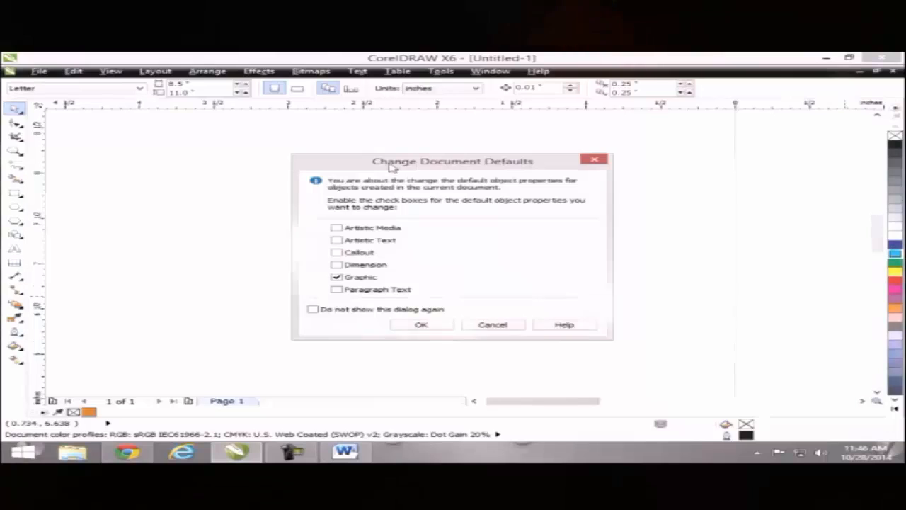
{"action": "left_click_drag", "start_coordinate": [389, 164], "coordinate": [389, 150]}
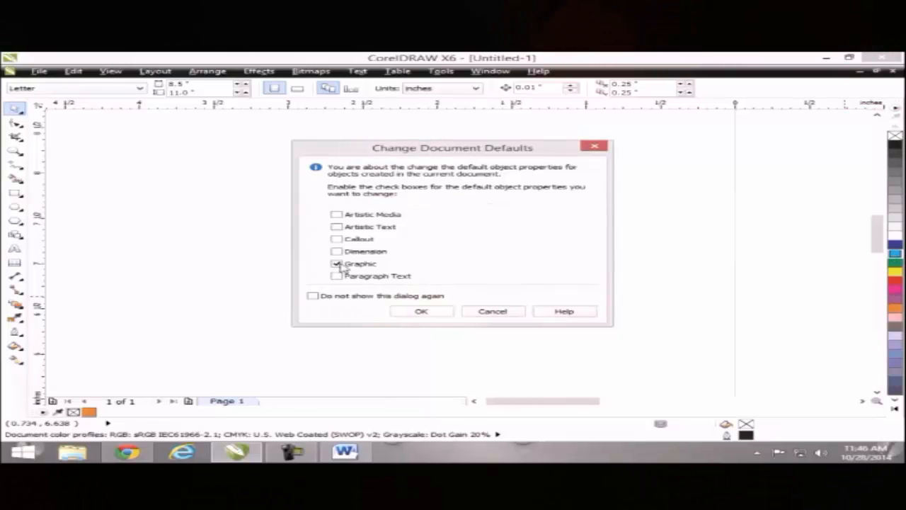
{"action": "left_click", "coordinate": [423, 312]}
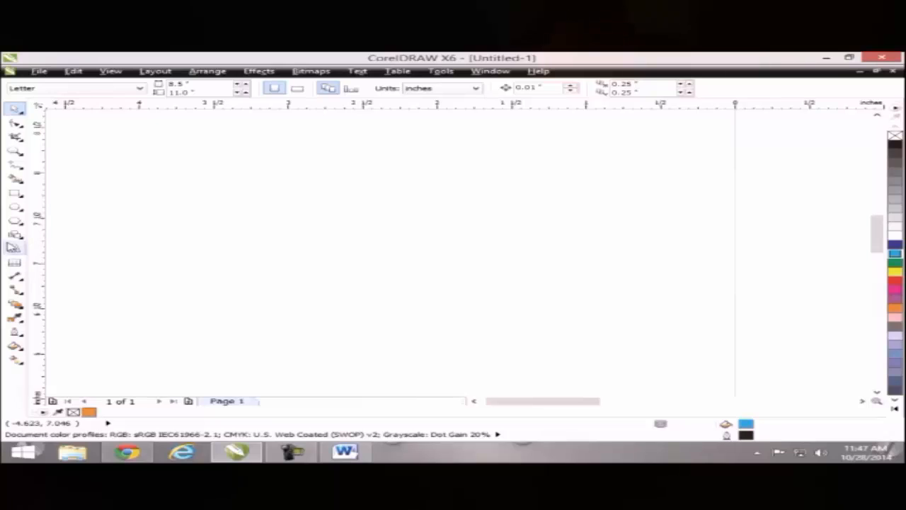
- Draw a test rectangle and an ellipse that take the cyan default fill
{"action": "left_click", "coordinate": [16, 193]}
{"action": "left_click_drag", "start_coordinate": [247, 216], "coordinate": [420, 312]}
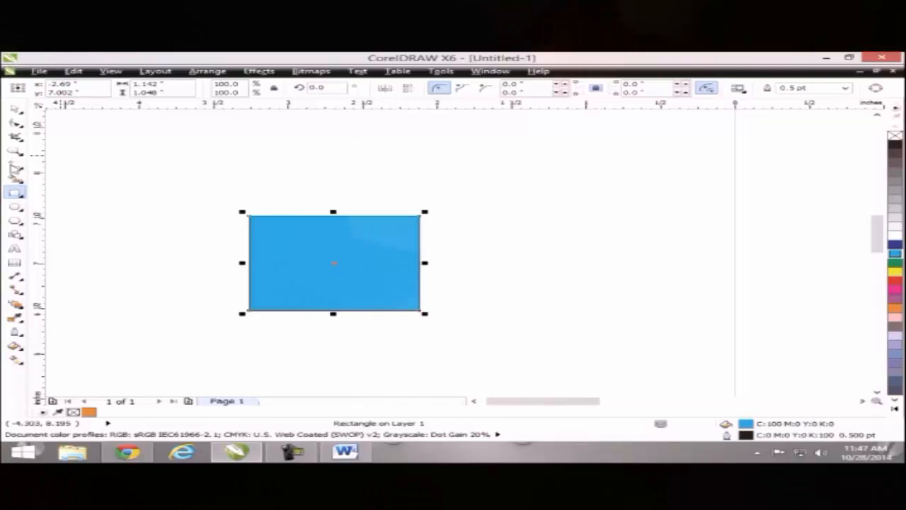
{"action": "left_click", "coordinate": [16, 207]}
{"action": "left_click_drag", "start_coordinate": [535, 164], "coordinate": [723, 265]}
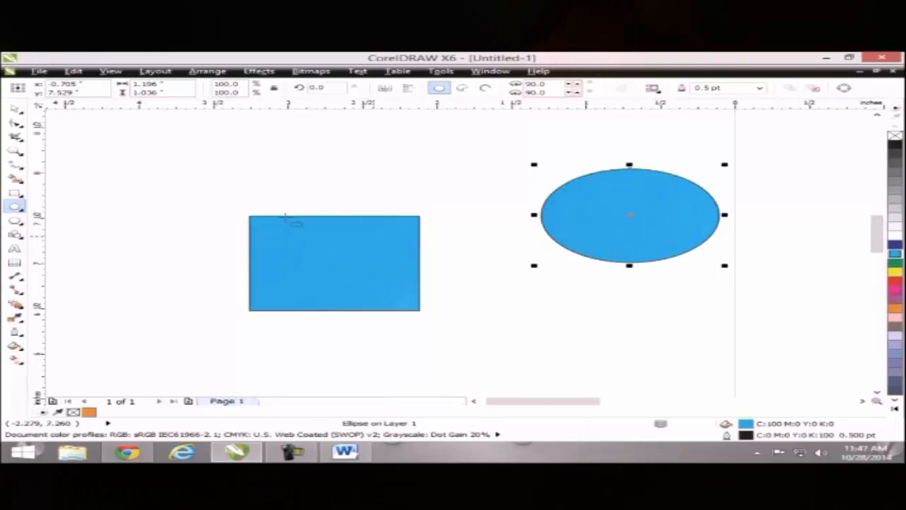
- Delete the blue ellipse and the blue rectangle
{"action": "key", "text": "Delete"}
{"action": "left_click", "coordinate": [14, 109]}
{"action": "left_click", "coordinate": [376, 297]}
{"action": "key", "text": "Delete"}
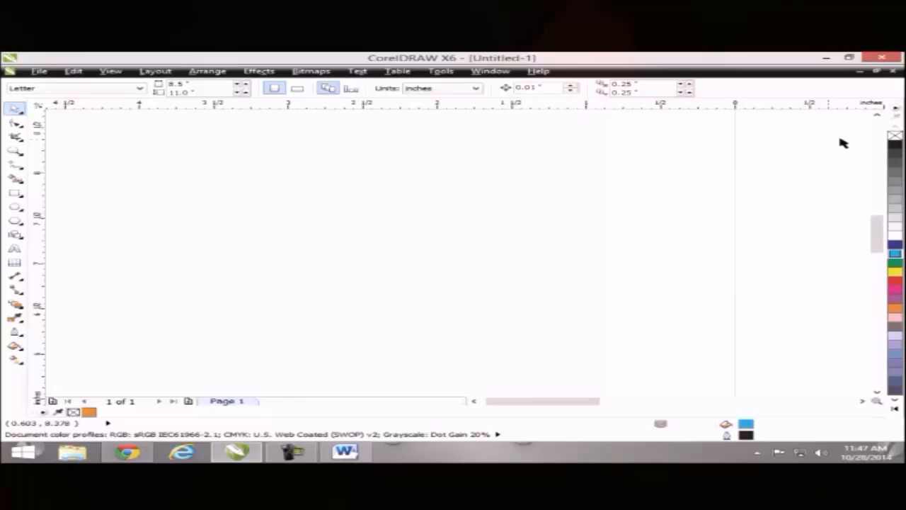
- Make no fill the graphics default and draw a test rectangle
{"action": "left_click", "coordinate": [894, 136]}
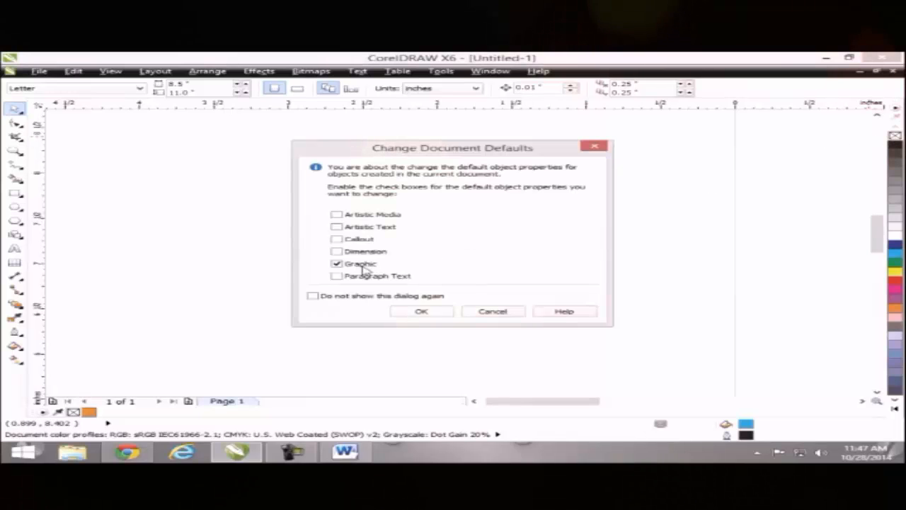
{"action": "left_click", "coordinate": [416, 312]}
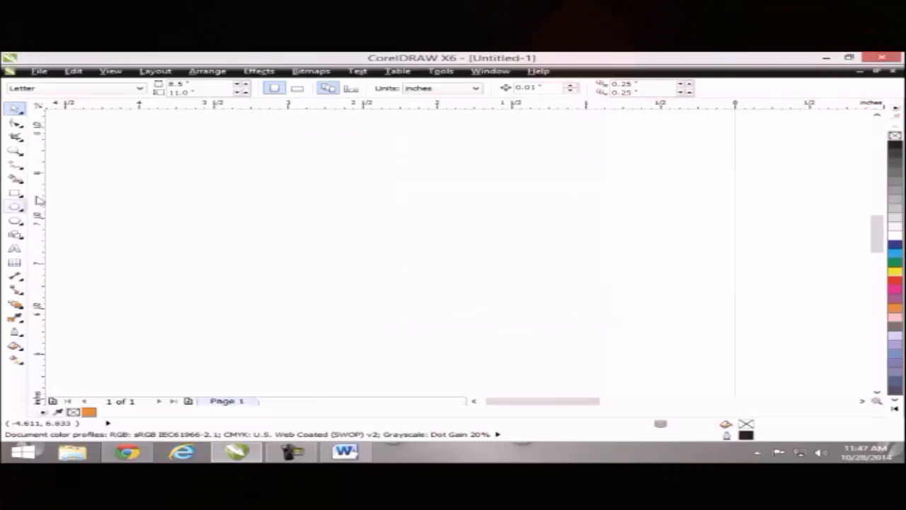
{"action": "left_click", "coordinate": [14, 193]}
{"action": "left_click_drag", "start_coordinate": [131, 194], "coordinate": [368, 324]}
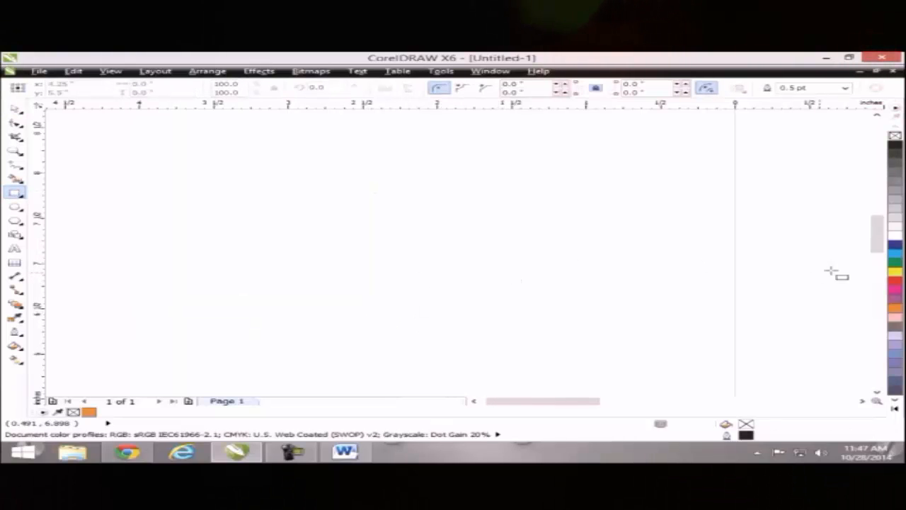
- Set blue as the default outline for graphics, test it with a rectangle, and delete it
{"action": "left_click", "coordinate": [892, 256]}
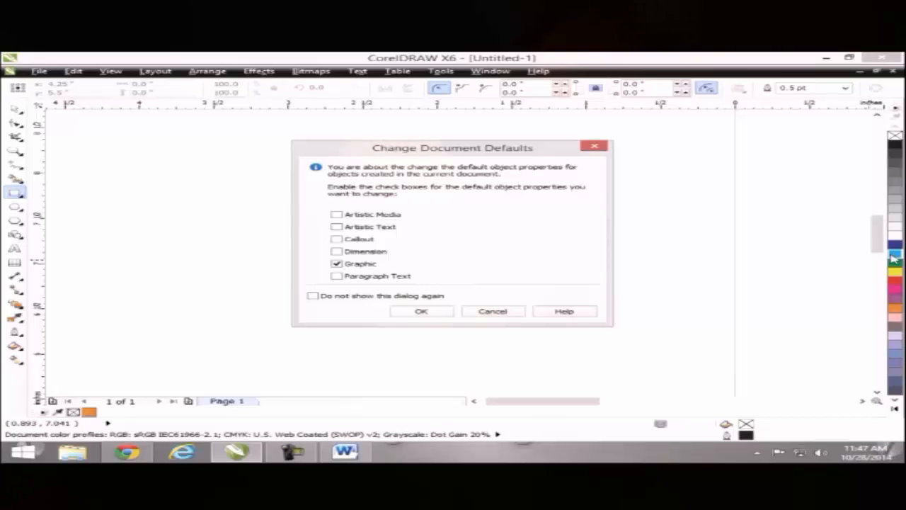
{"action": "left_click", "coordinate": [444, 313]}
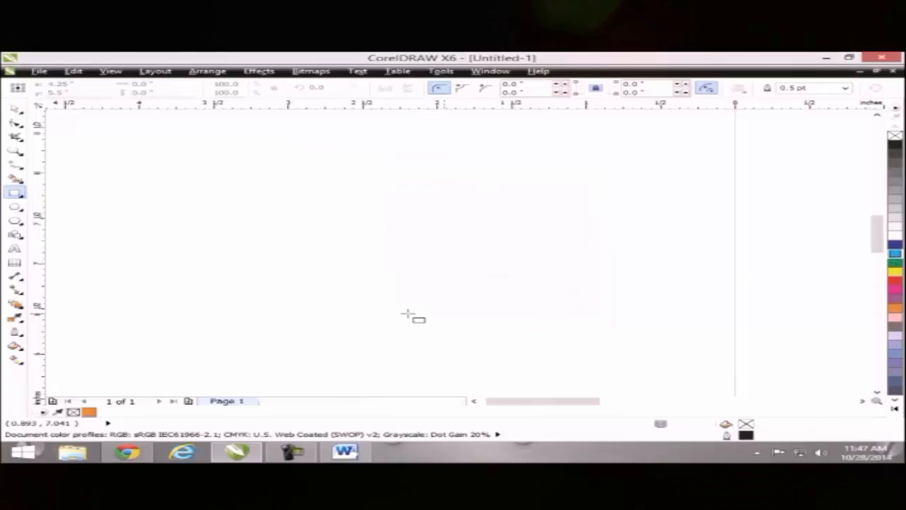
{"action": "left_click_drag", "start_coordinate": [184, 226], "coordinate": [311, 321]}
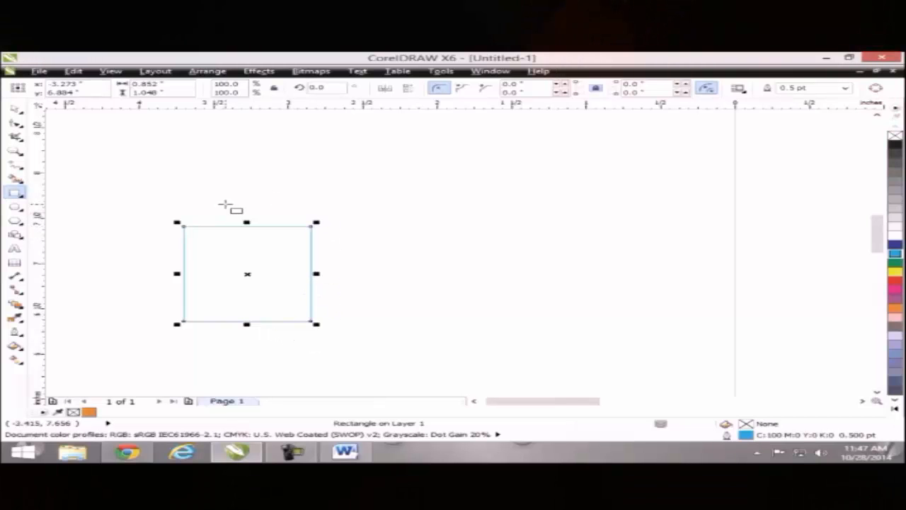
{"action": "key", "text": "Delete"}
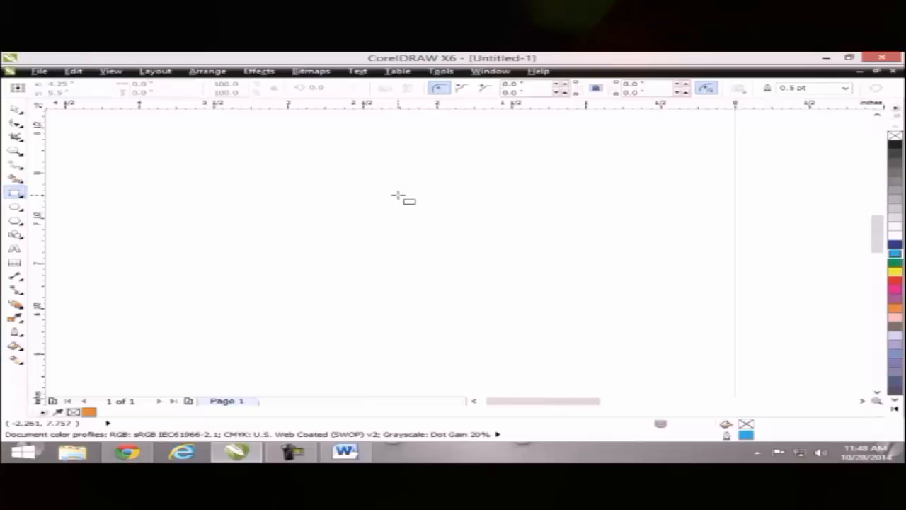
- Restore black as the default outline, draw a test rectangle, and delete it
{"action": "left_click", "coordinate": [894, 145]}
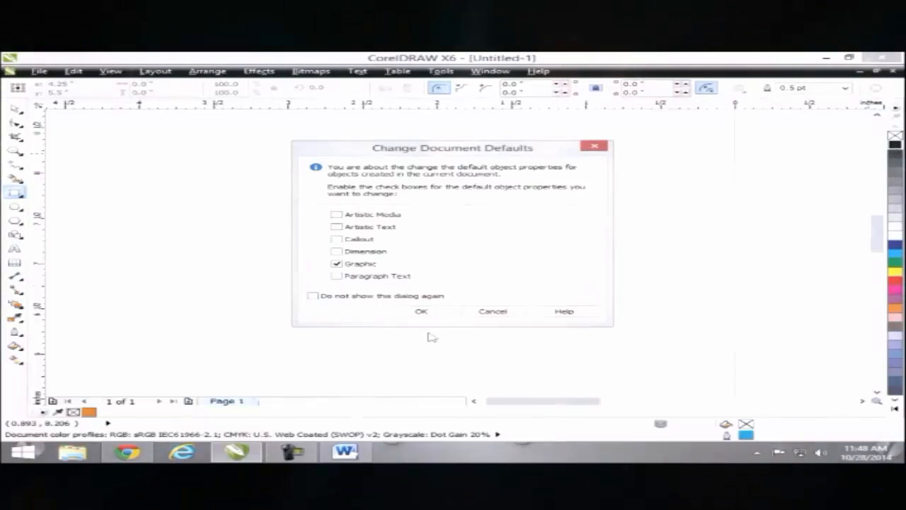
{"action": "left_click", "coordinate": [436, 316]}
{"action": "left_click_drag", "start_coordinate": [279, 212], "coordinate": [446, 313]}
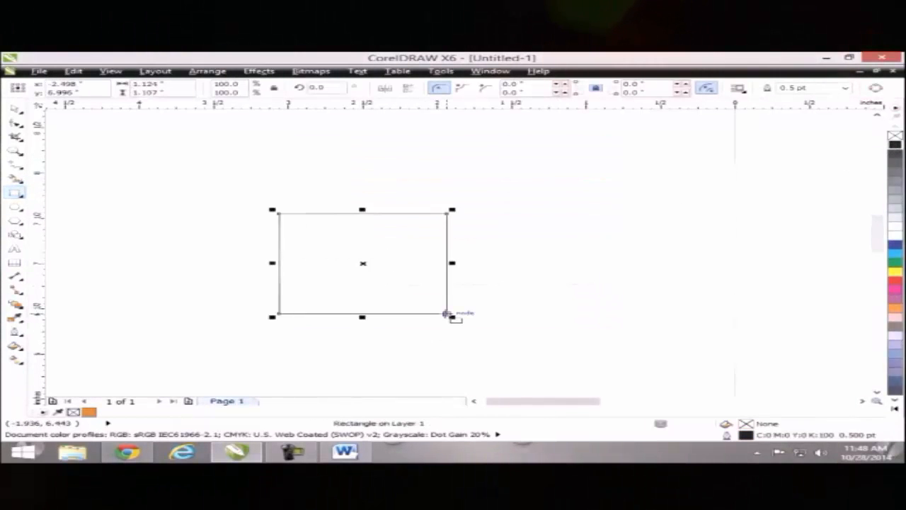
{"action": "key", "text": "Delete"}
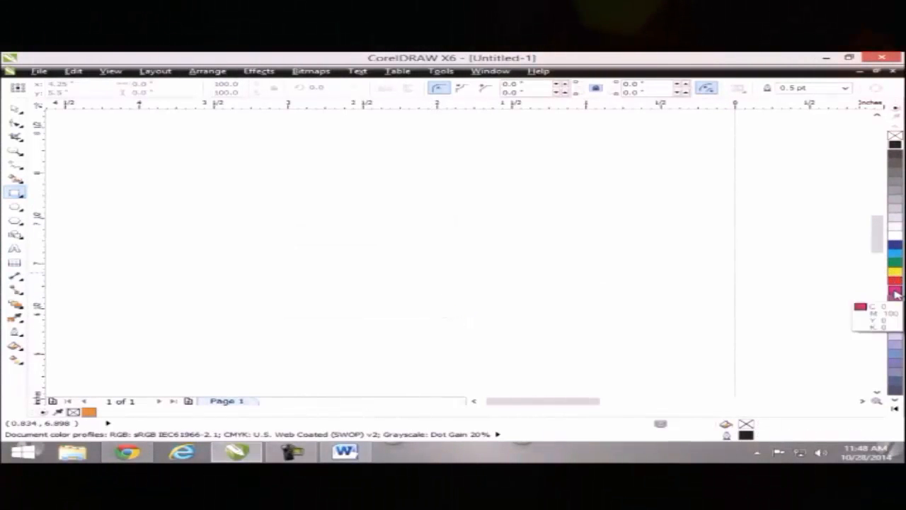
- Set magenta as the default fill for Paragraph Text only, not Graphic
{"action": "left_click", "coordinate": [895, 291]}
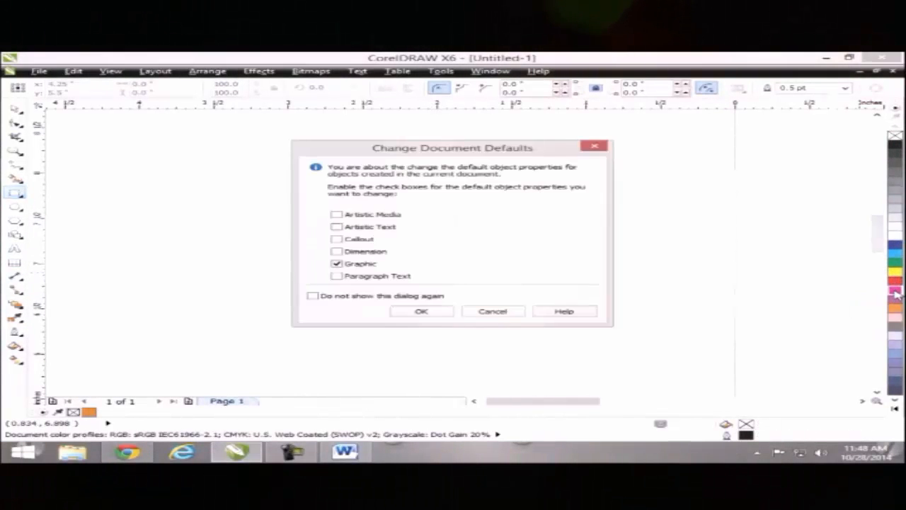
{"action": "left_click", "coordinate": [357, 264]}
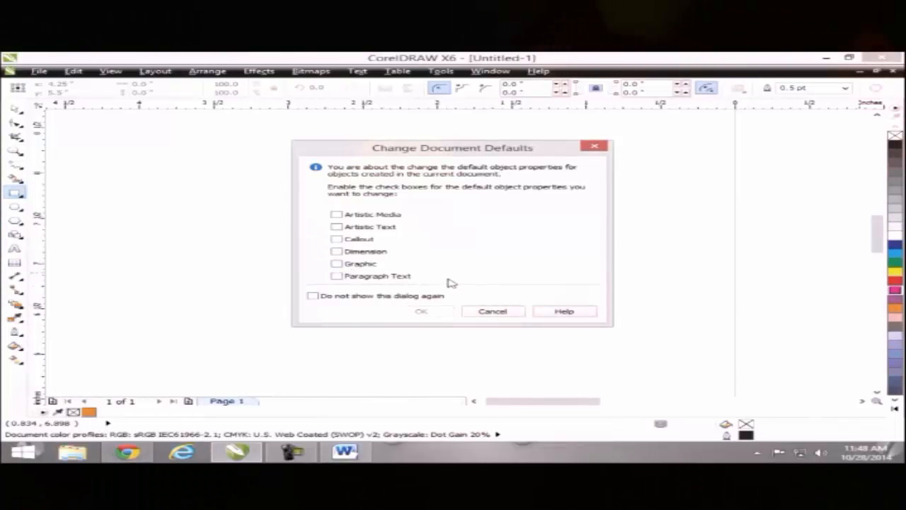
{"action": "left_click", "coordinate": [366, 278]}
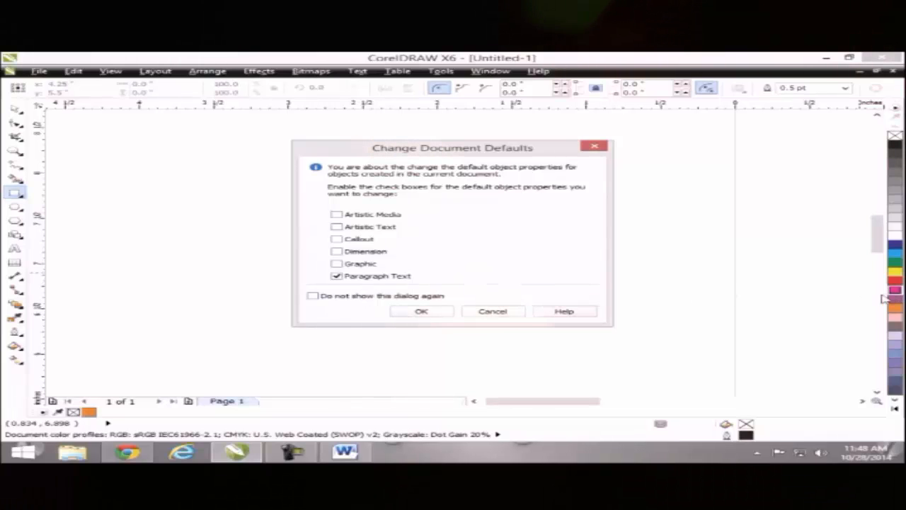
{"action": "left_click", "coordinate": [418, 311]}
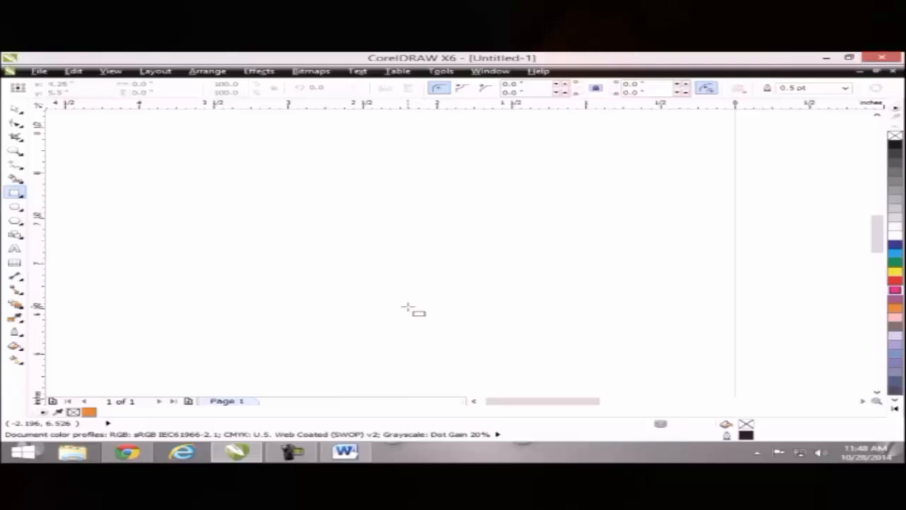
- Create a paragraph text frame and type 'gfgffggfgf' to test the magenta default
{"action": "left_click", "coordinate": [14, 248]}
{"action": "left_click_drag", "start_coordinate": [205, 170], "coordinate": [507, 317]}
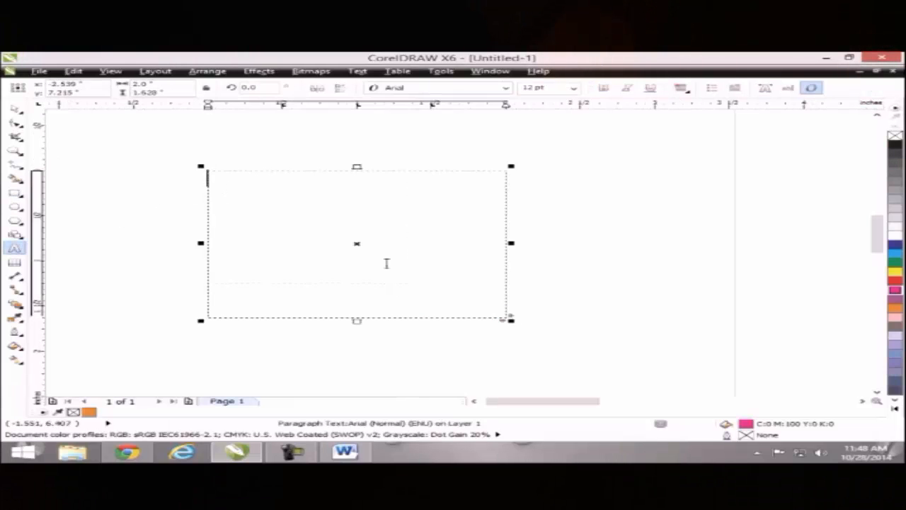
{"action": "type", "text": "gfgffggfgf"}
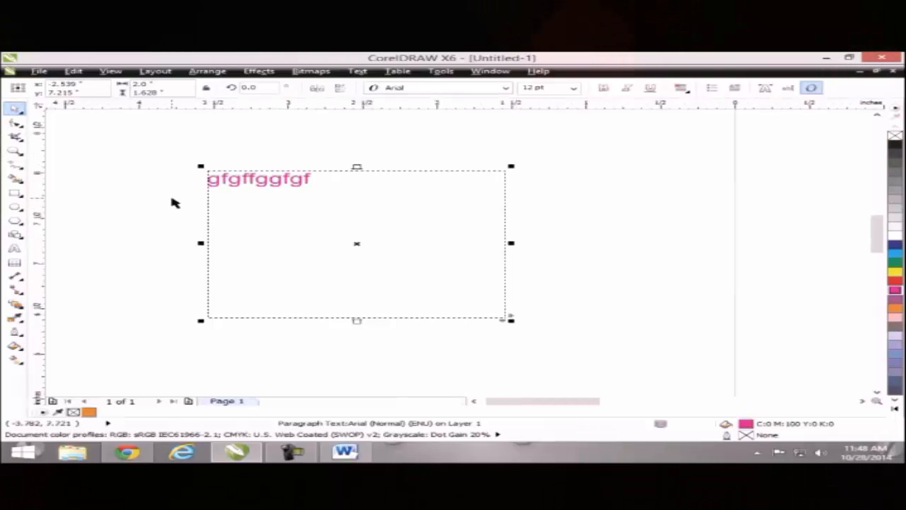
- Delete the magenta test paragraph, then type and delete test artistic text 'hjhj'
{"action": "key", "text": "Delete"}
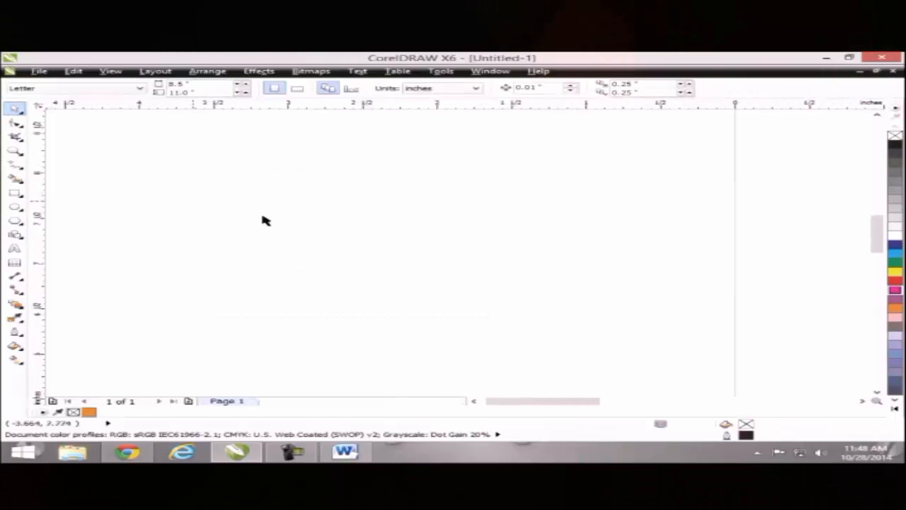
{"action": "left_click", "coordinate": [17, 247]}
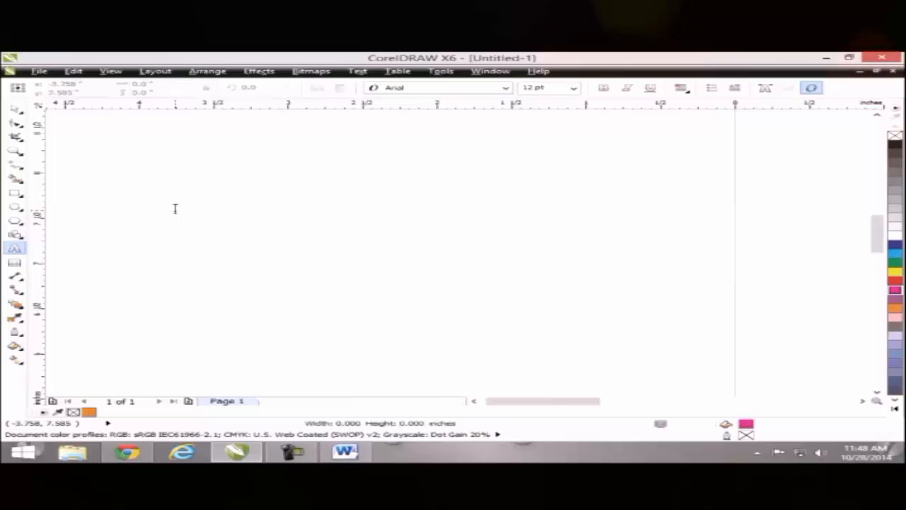
{"action": "left_click", "coordinate": [174, 206]}
{"action": "type", "text": "hjhj"}
{"action": "left_click", "coordinate": [16, 108]}
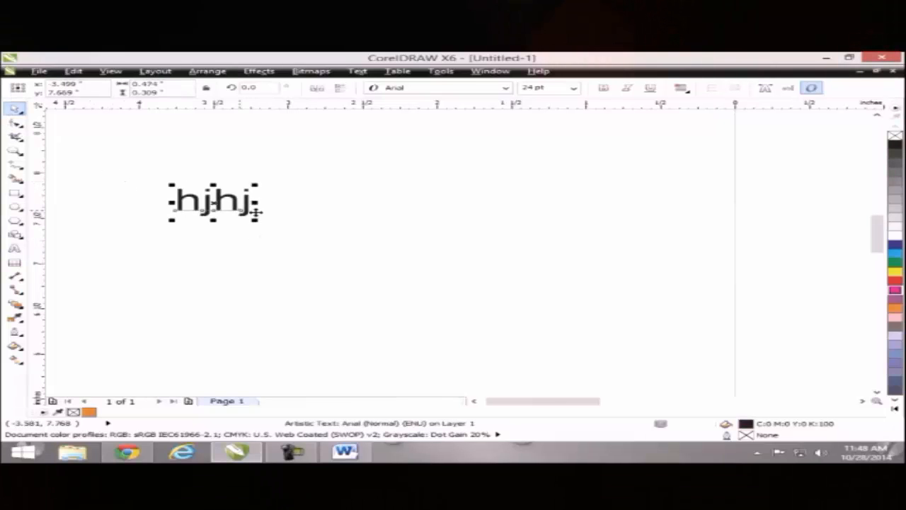
{"action": "key", "text": "Delete"}
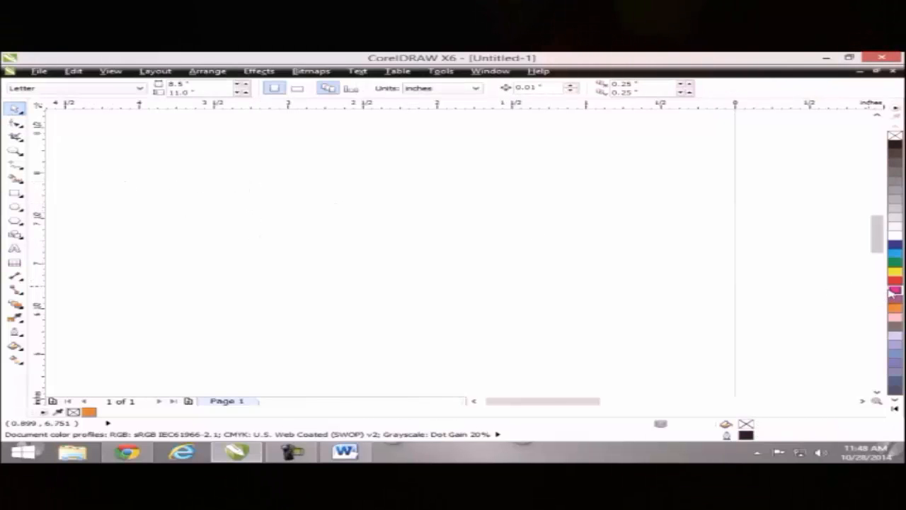
- Make light blue (C60 M40) the artistic text default, test it with 'dgfdffgfd', and delete it
{"action": "left_click", "coordinate": [900, 356]}
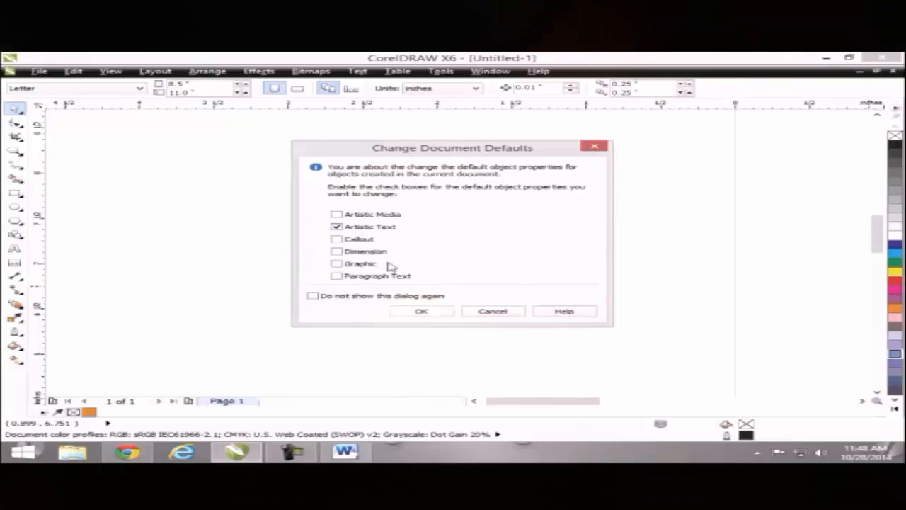
{"action": "left_click", "coordinate": [419, 312]}
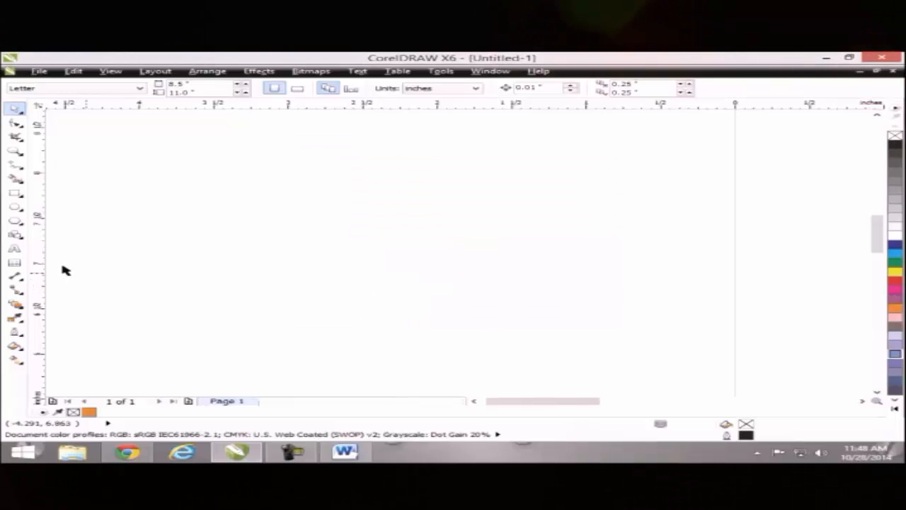
{"action": "left_click", "coordinate": [15, 250]}
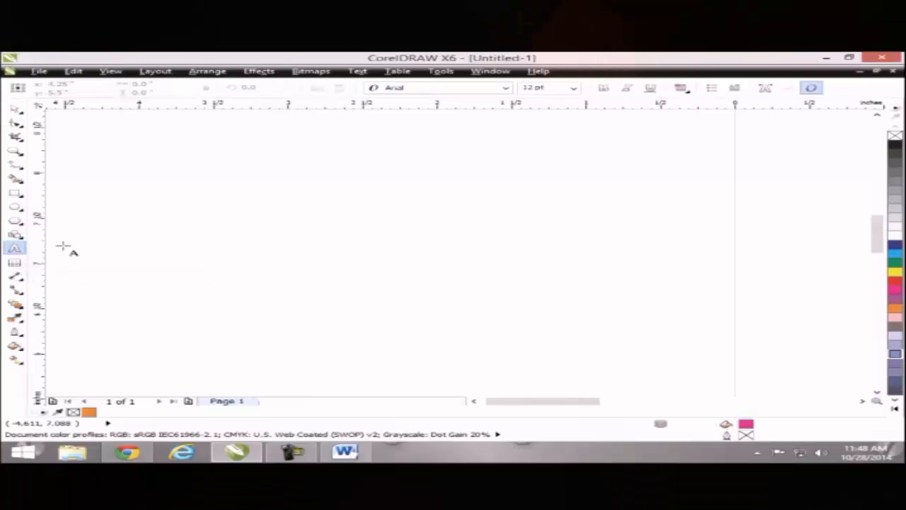
{"action": "left_click", "coordinate": [179, 221]}
{"action": "type", "text": "dgfdffgfd"}
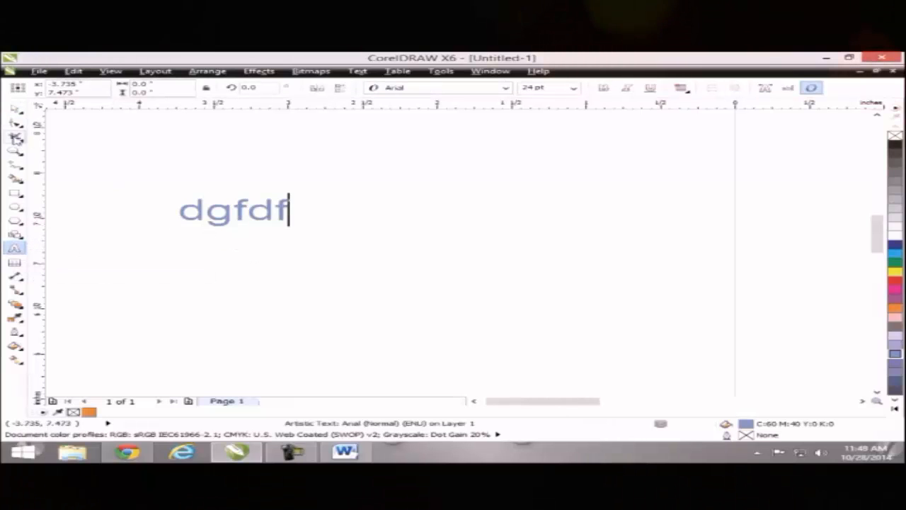
{"action": "left_click", "coordinate": [19, 109]}
{"action": "key", "text": "Delete"}
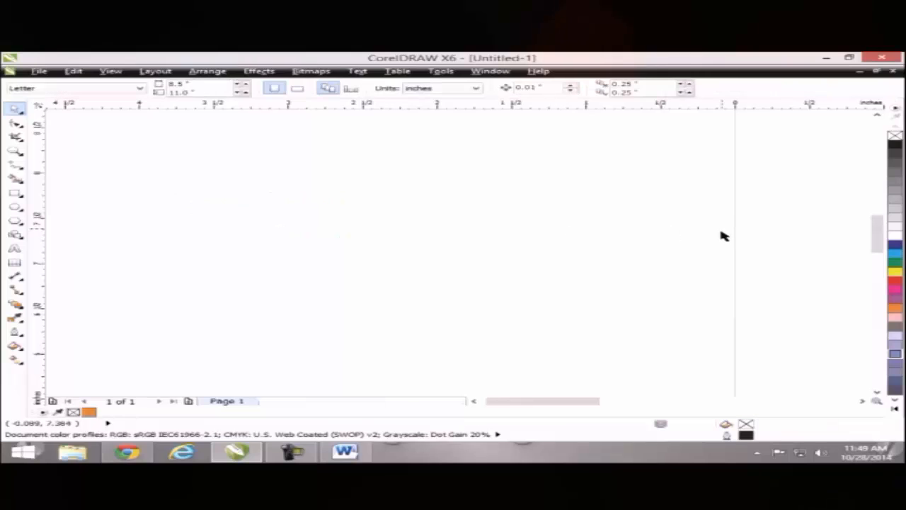